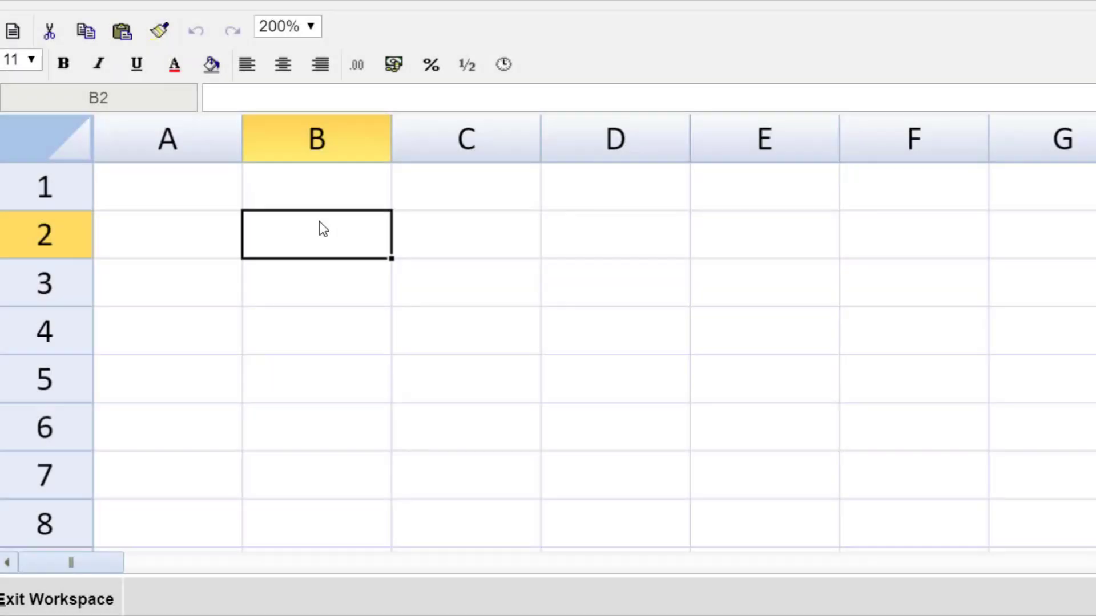
# Enter the headings MV, CC, MV * CC and WACC across B2:E2.
pyautogui.write('MV')
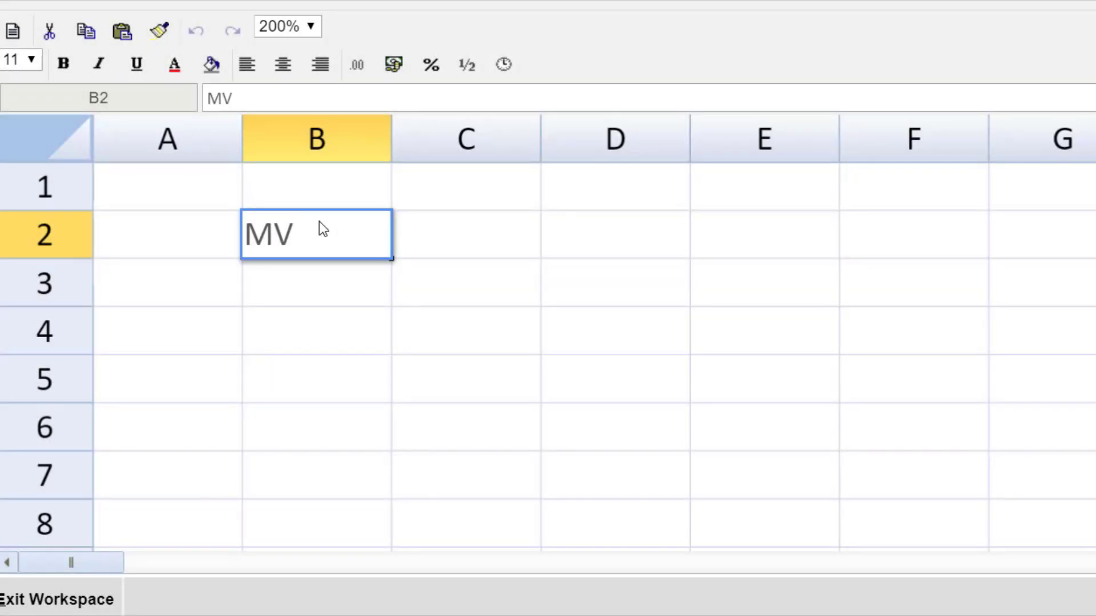
pyautogui.press('Tab')
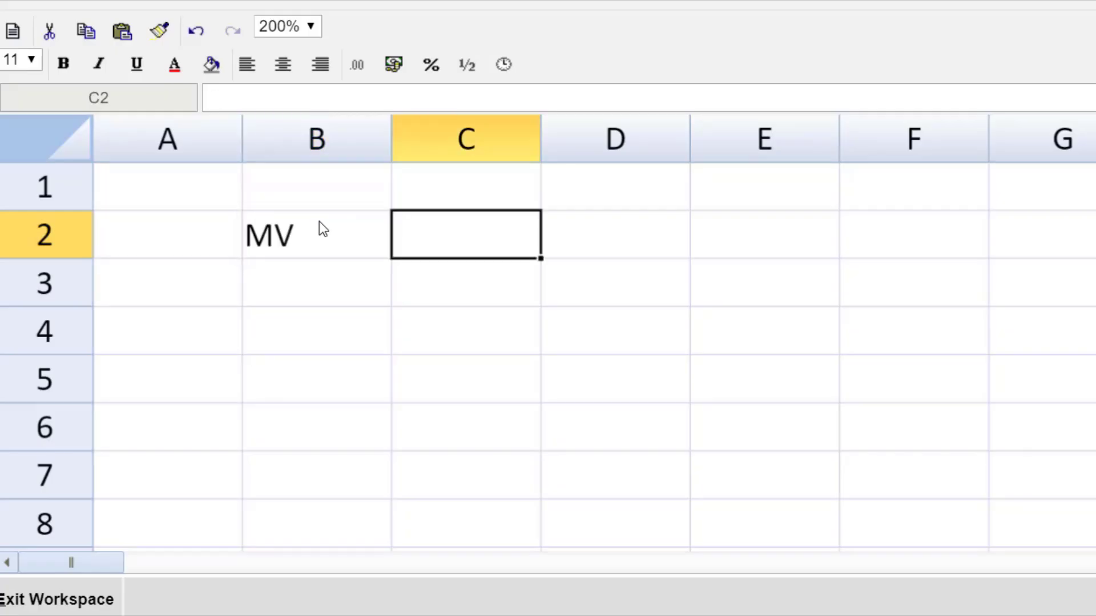
pyautogui.write('CC')
pyautogui.press('Tab')
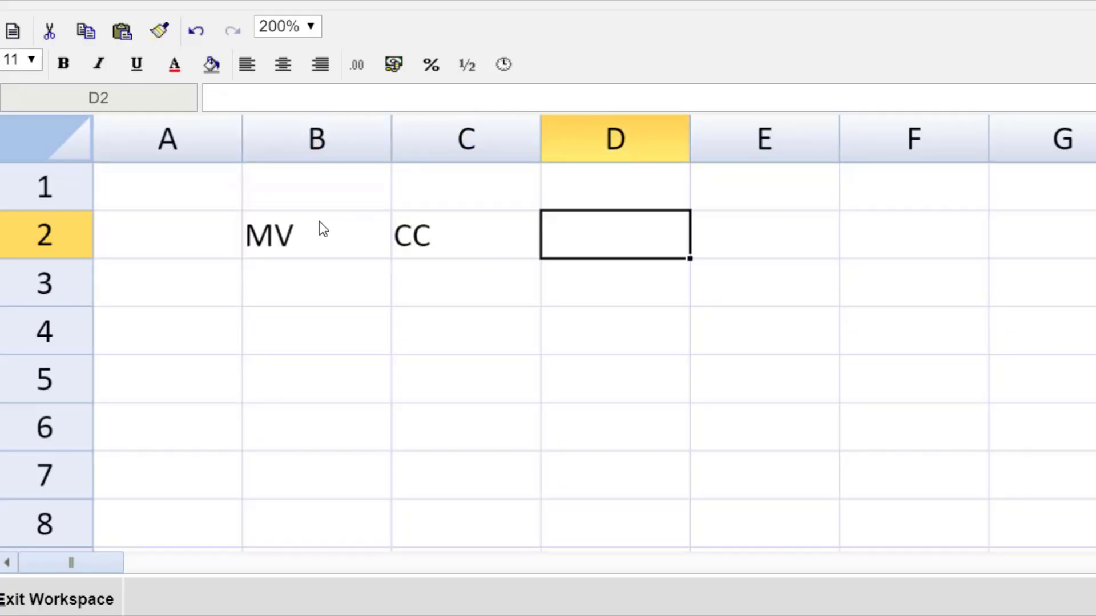
pyautogui.write('MV')
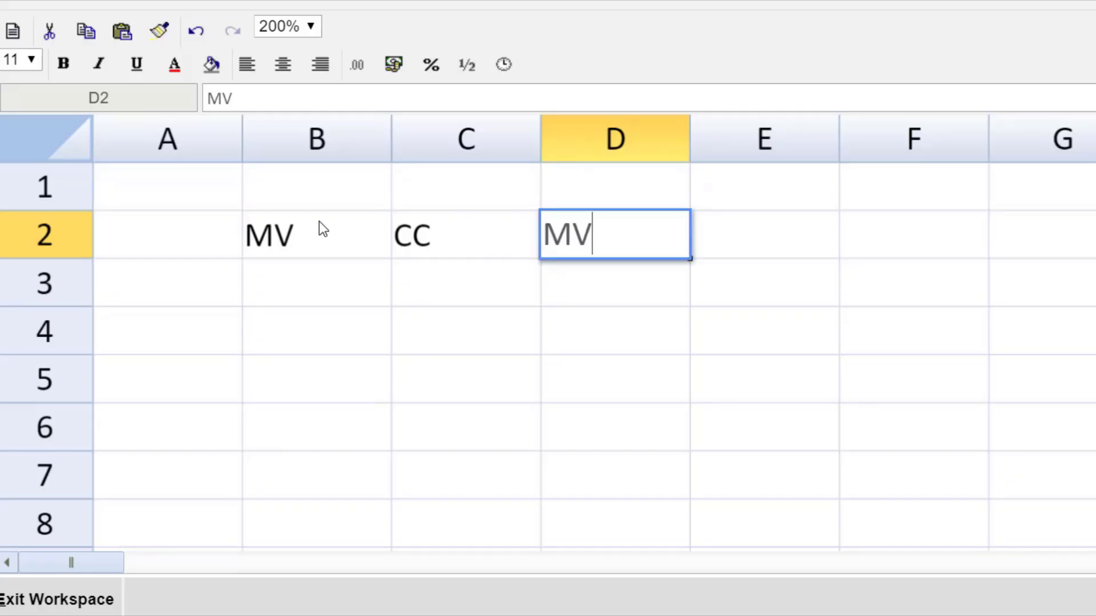
pyautogui.write(' * CC')
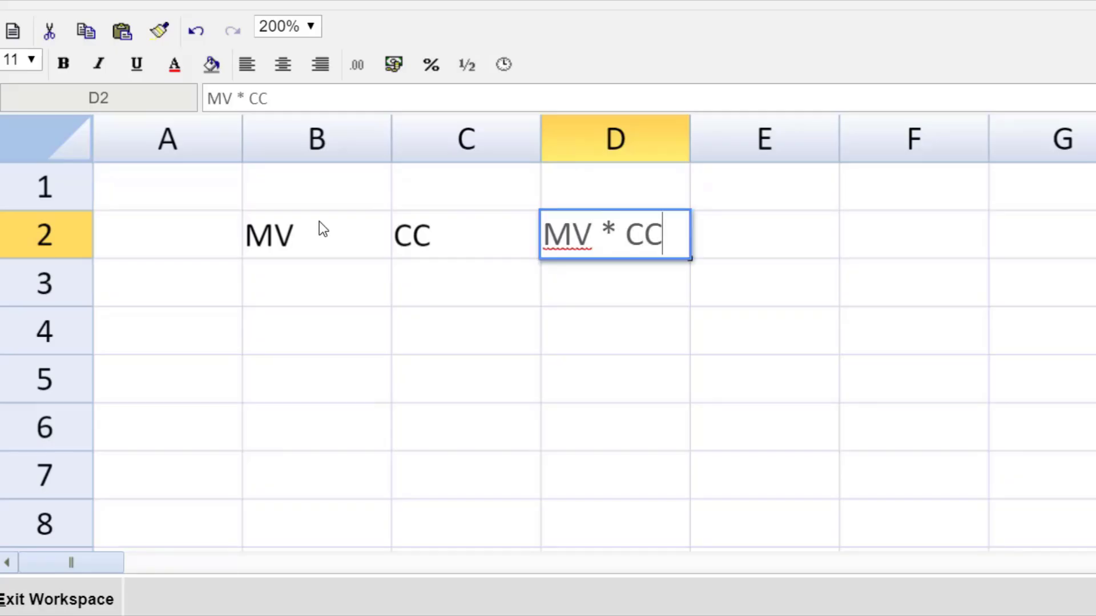
pyautogui.press('Tab')
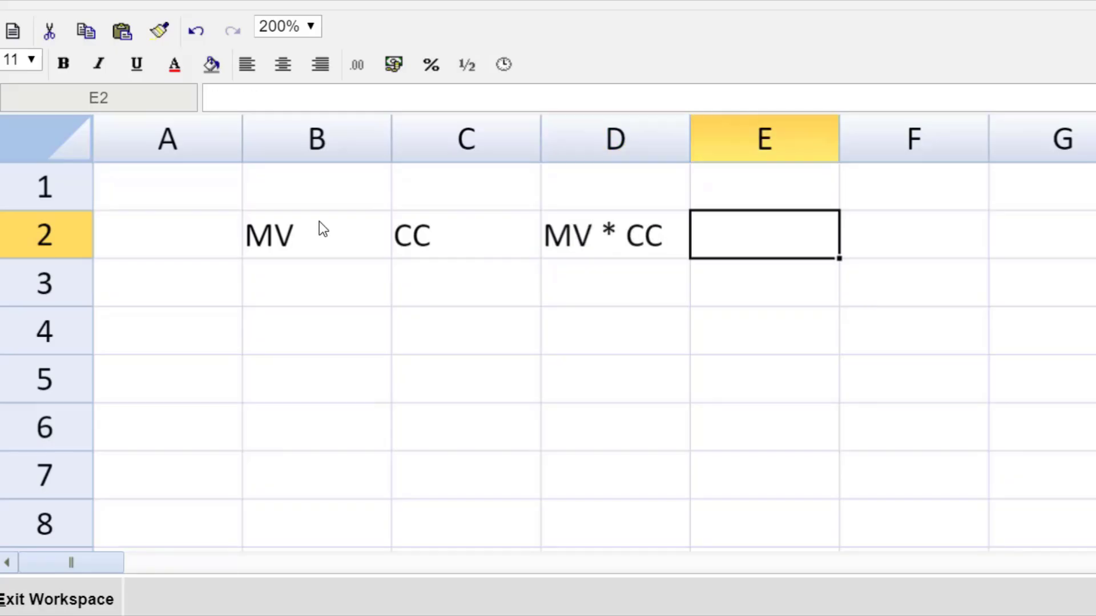
pyautogui.write('WACC')
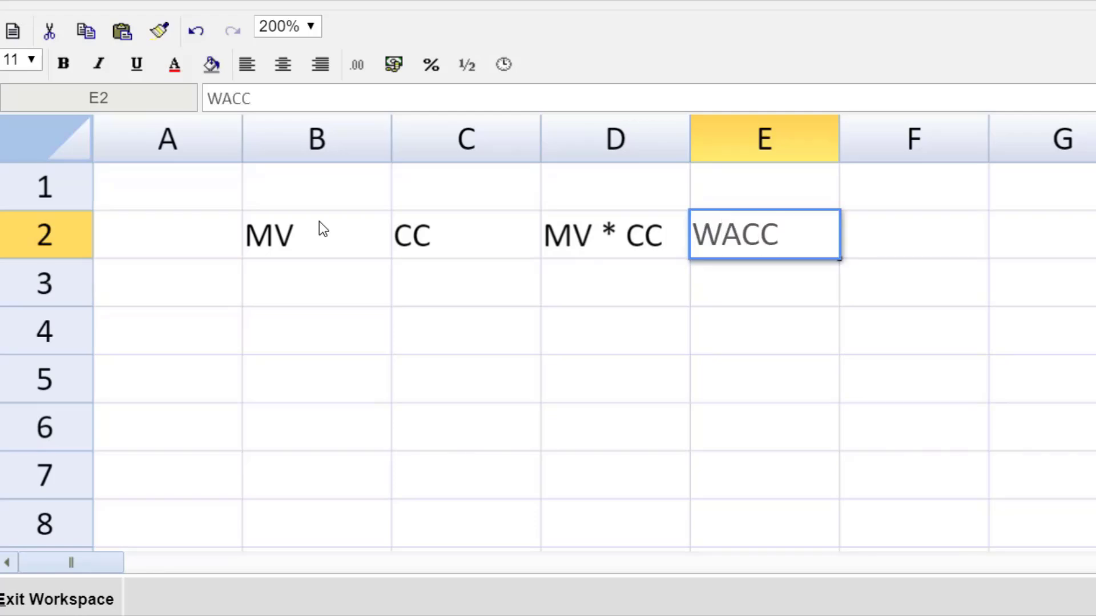
pyautogui.press('Left')
pyautogui.press('Left')
pyautogui.press('Left')
pyautogui.press('Left')
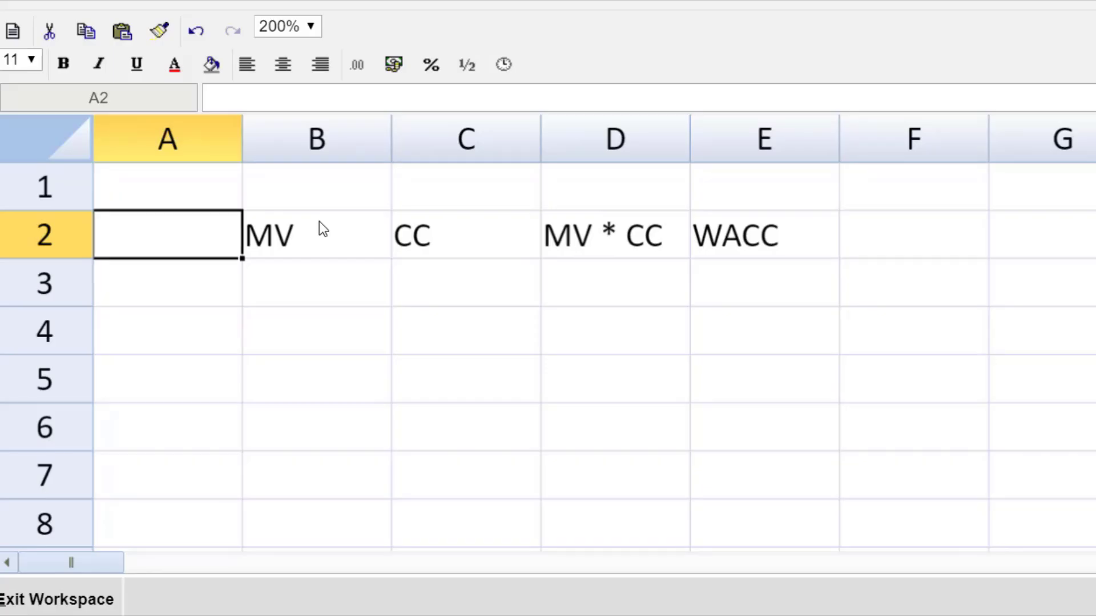
# Label rows 3 and 4 as Ordinary shares and Loan notes.
pyautogui.press('Down')
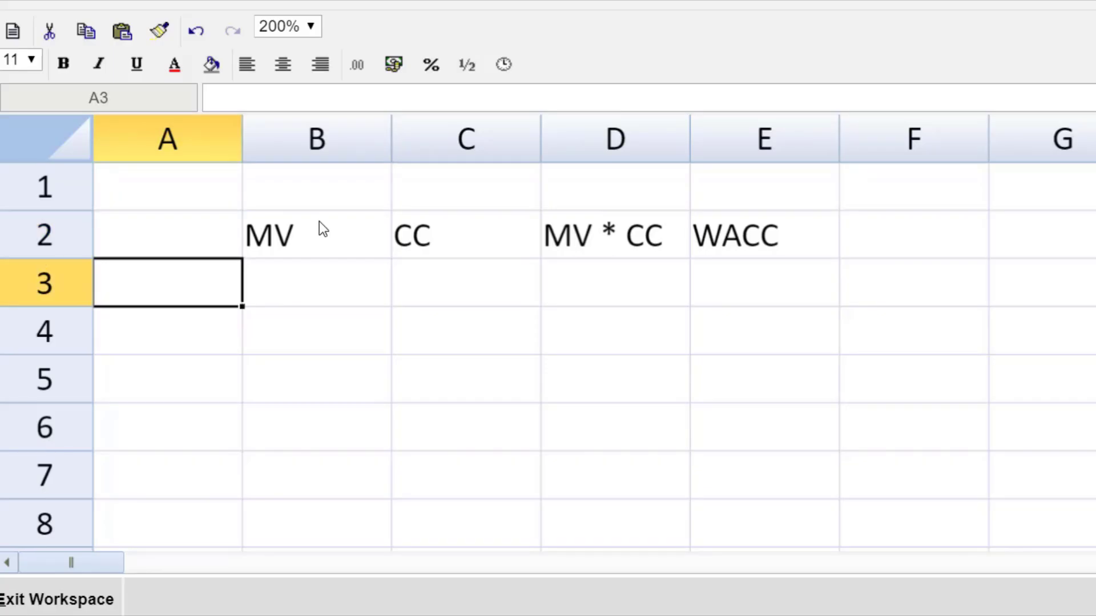
pyautogui.write('Or')
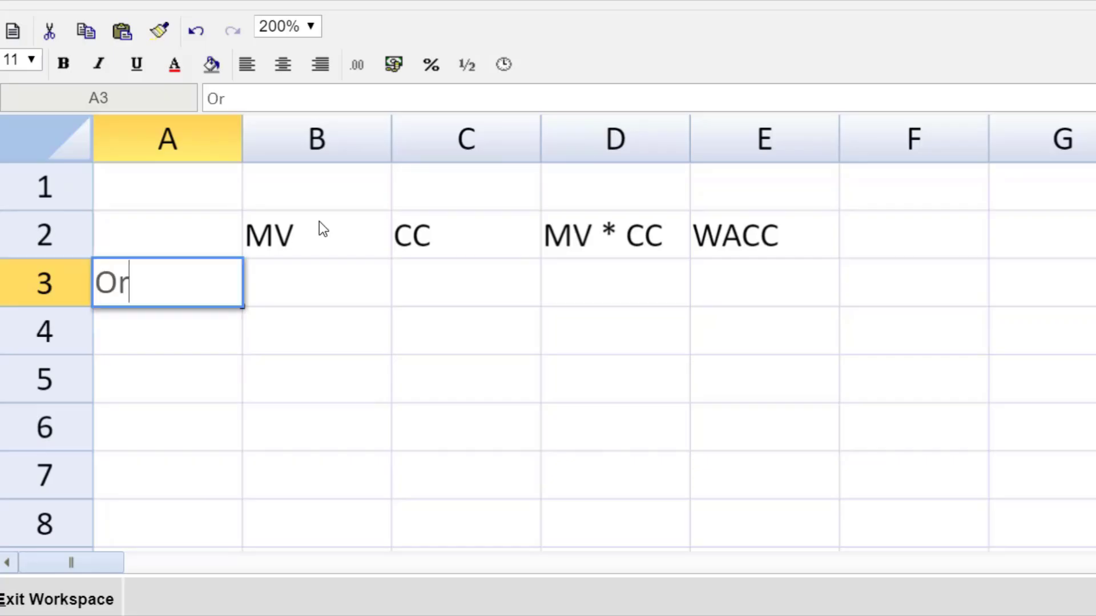
pyautogui.write('dinary shares')
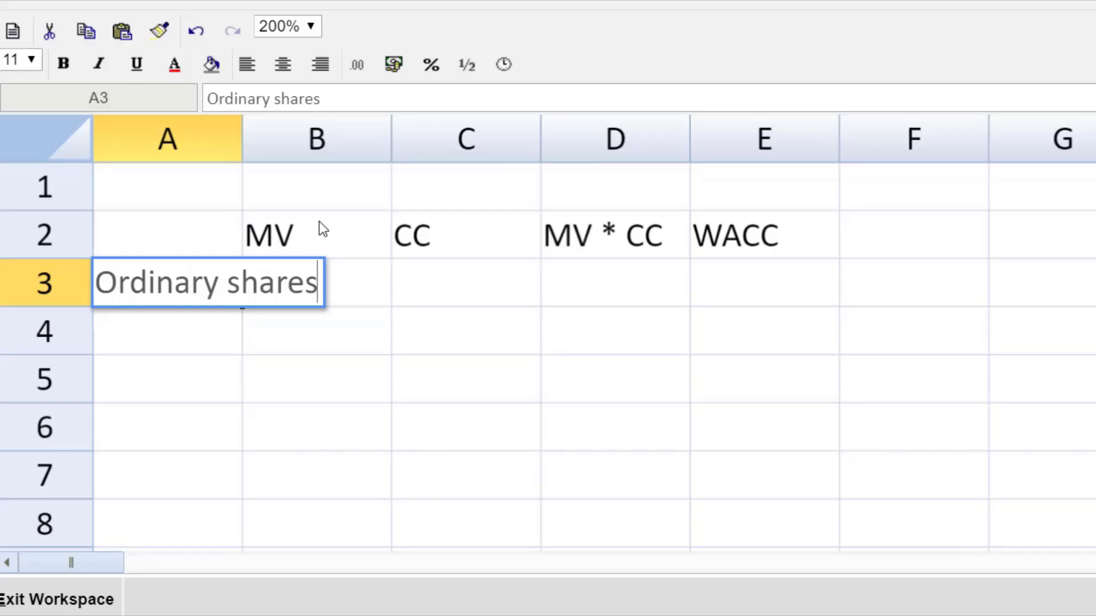
pyautogui.press('Return')
pyautogui.write('Loan notes')
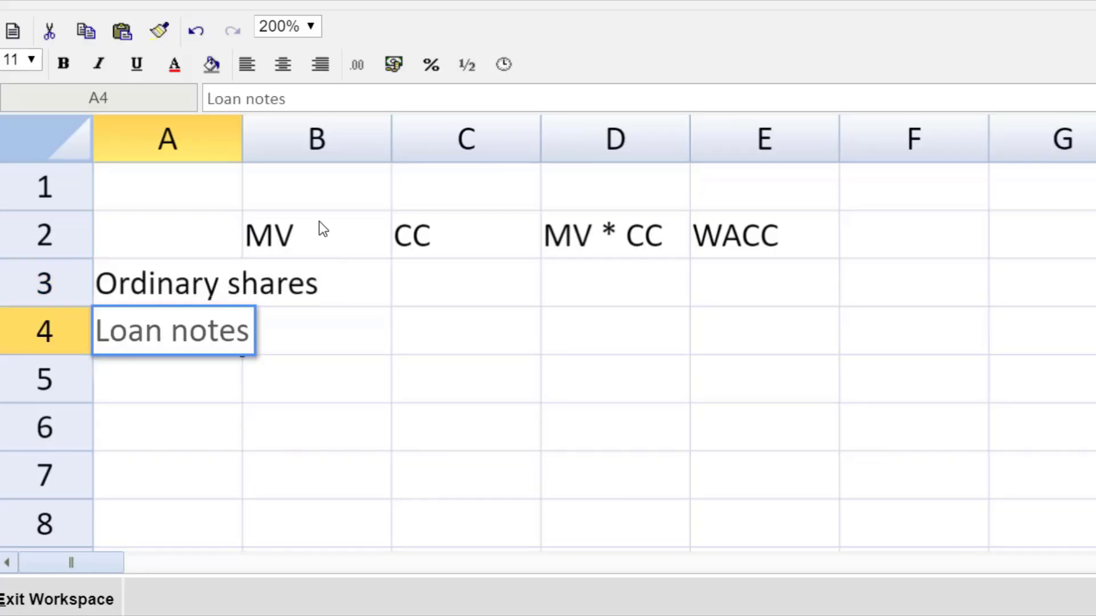
pyautogui.press('Return')
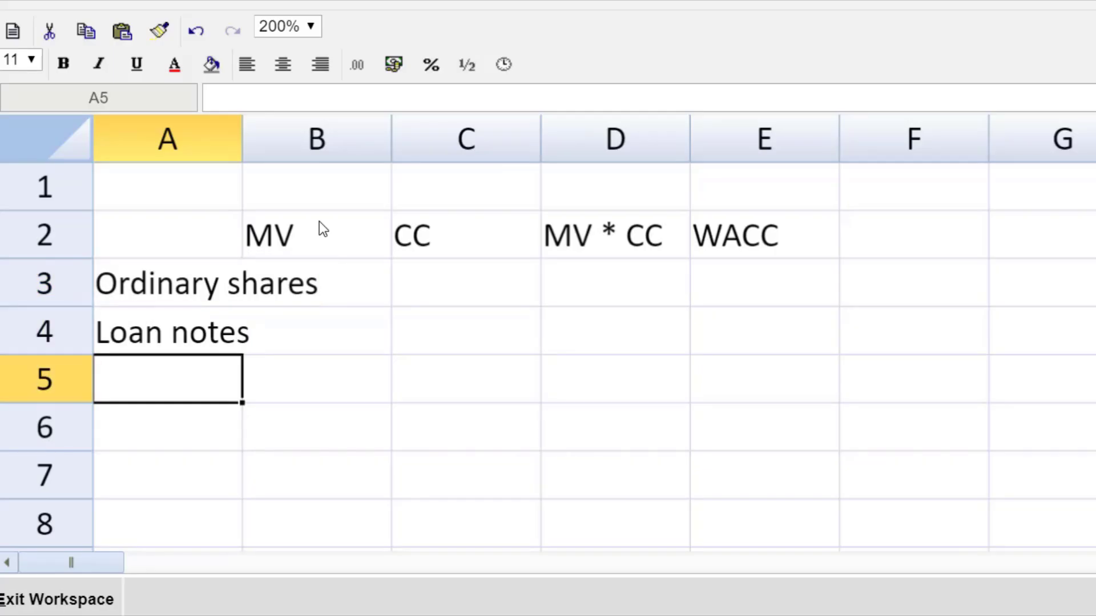
# Autofit column A to its labels and change the B2 heading to MV $m.
pyautogui.doubleClick(243, 147)
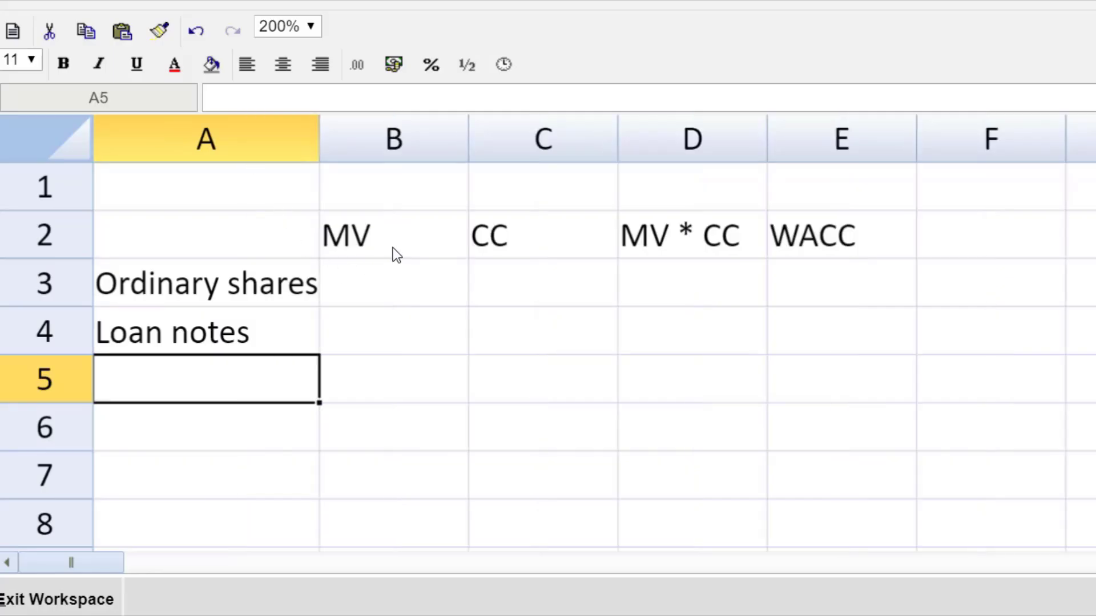
pyautogui.click(403, 232)
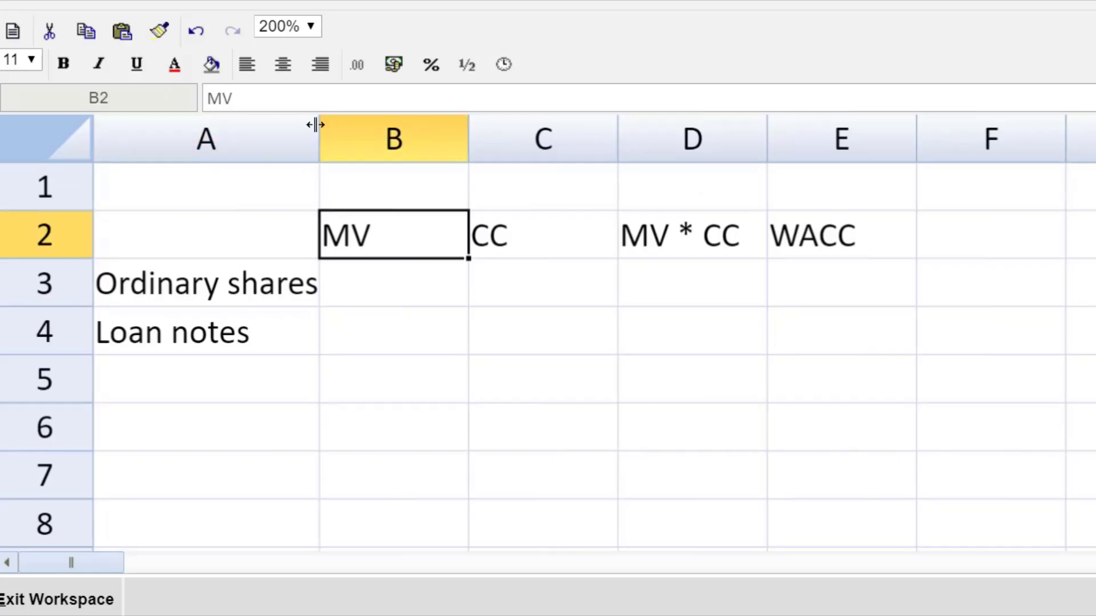
pyautogui.click(306, 94)
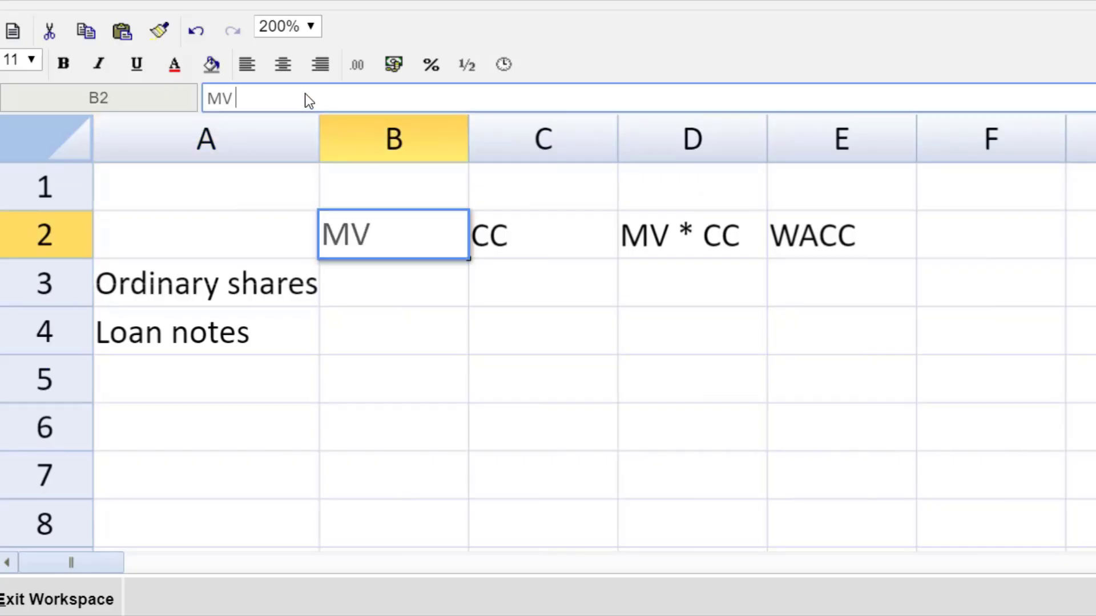
pyautogui.write('$m')
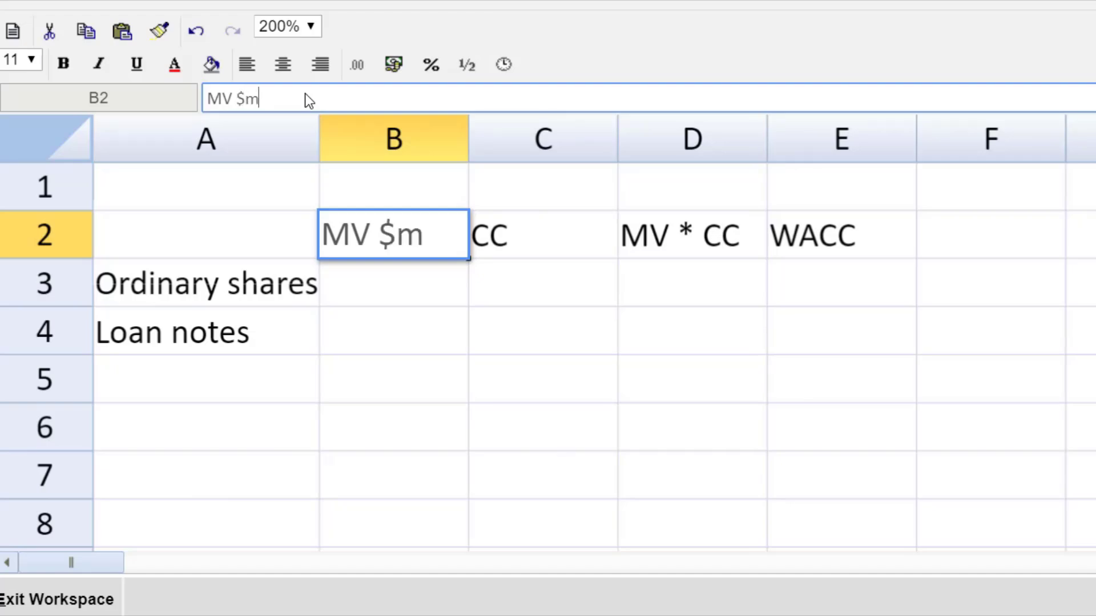
pyautogui.press('Return')
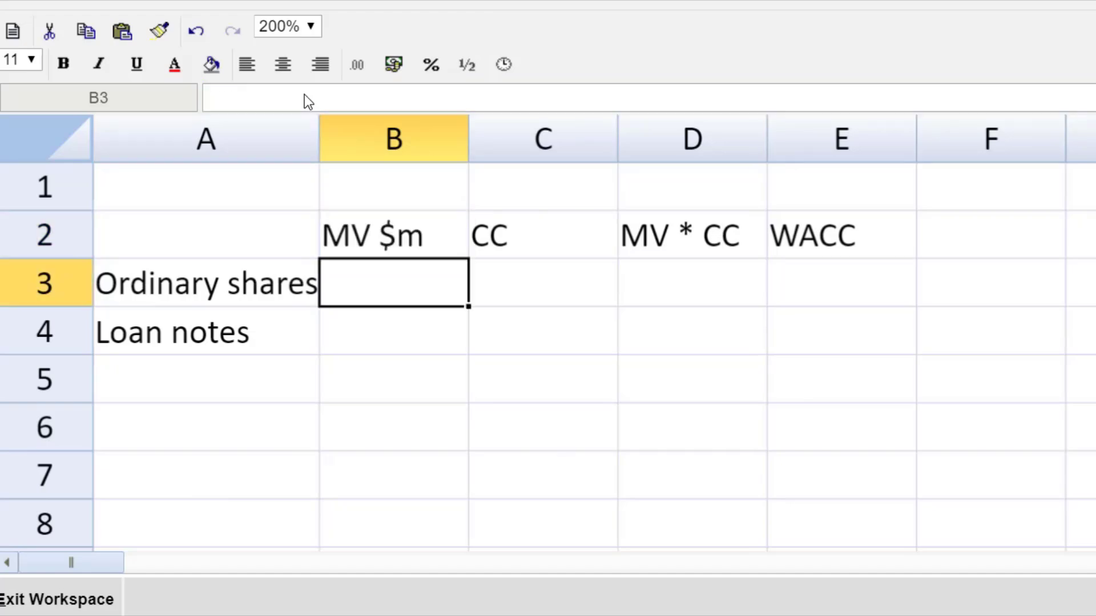
# Centre-align the row 2 headings.
pyautogui.click(40, 228)
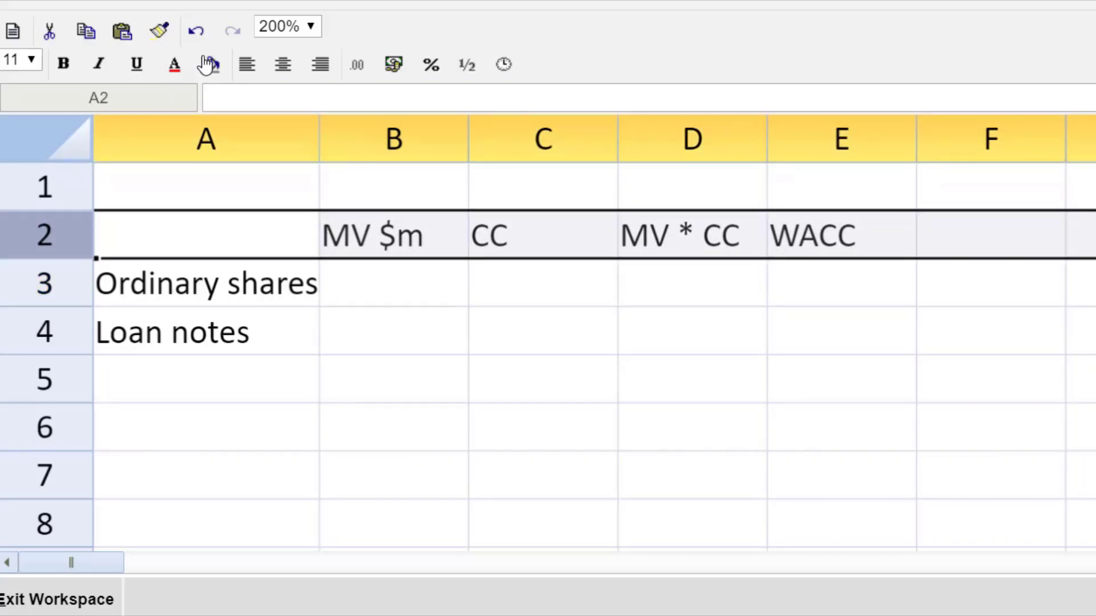
pyautogui.click(296, 74)
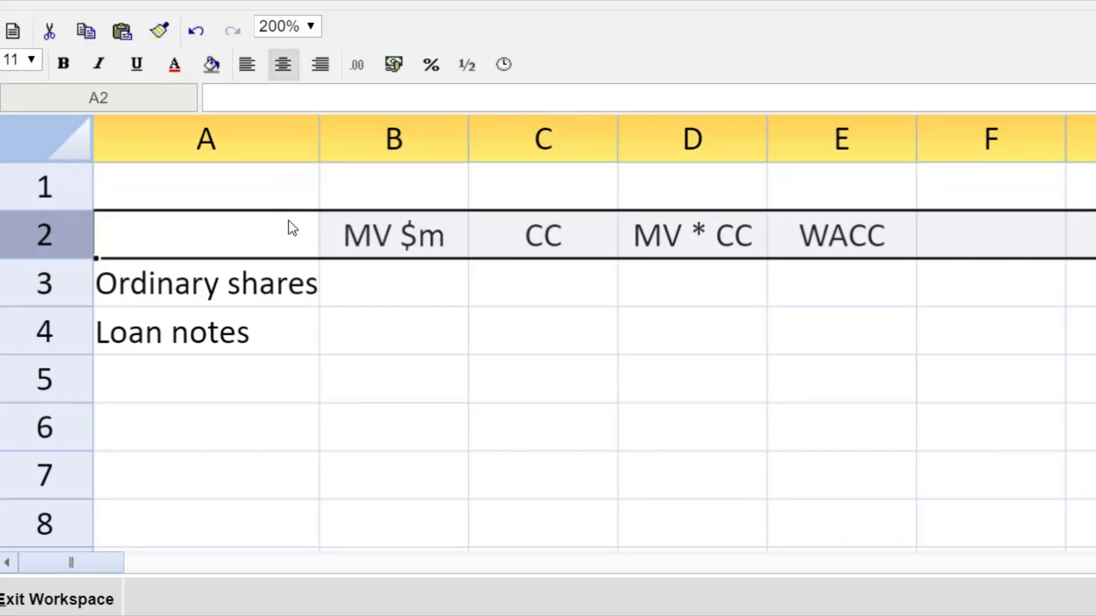
pyautogui.press('Down')
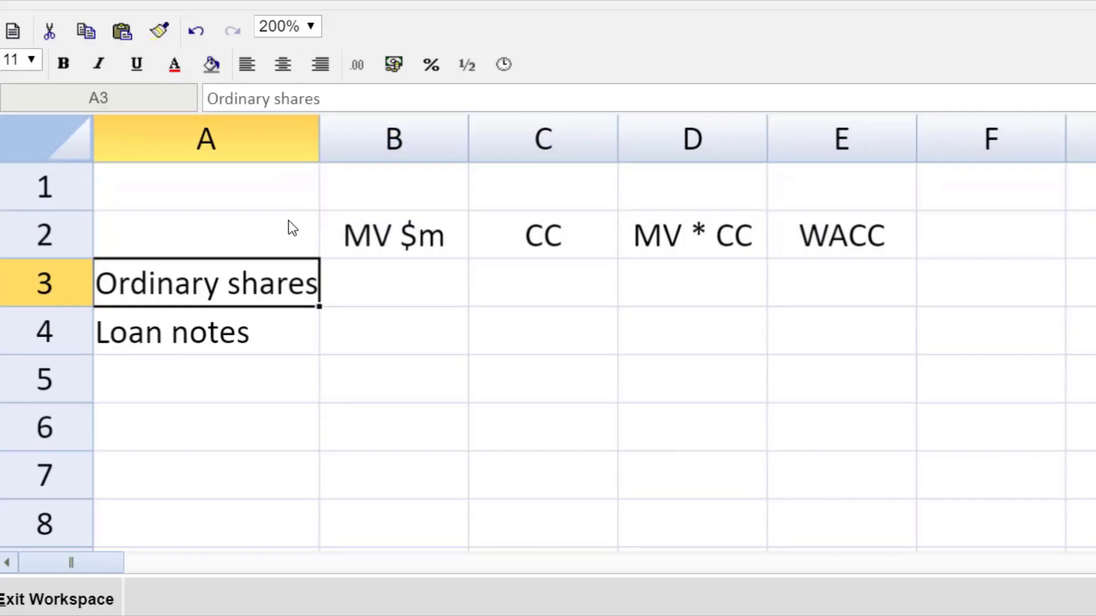
pyautogui.press('Down')
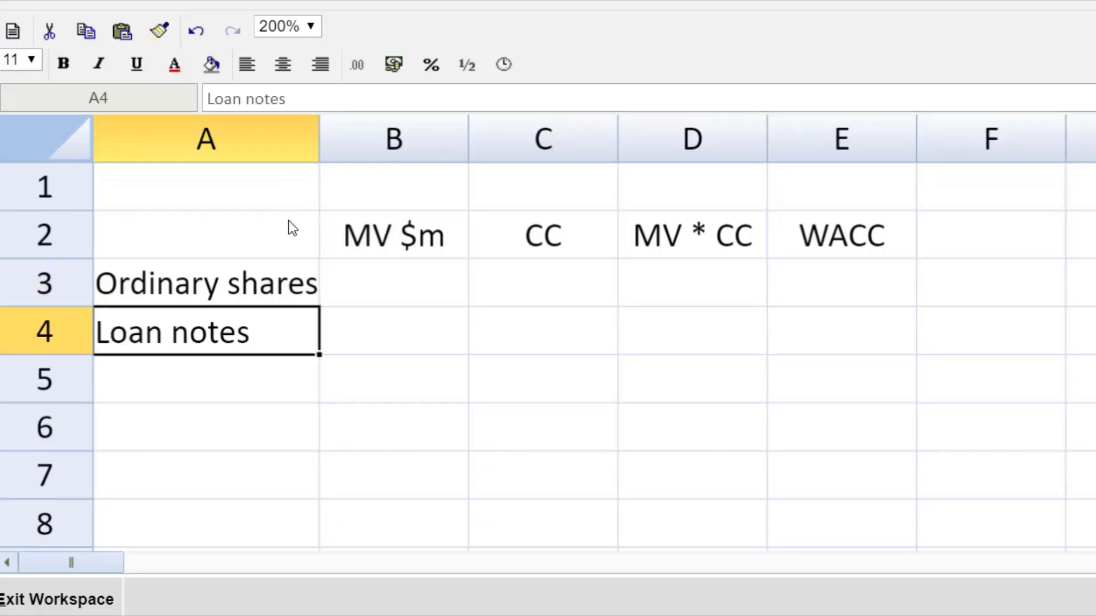
pyautogui.press('Right')
pyautogui.press('Up')
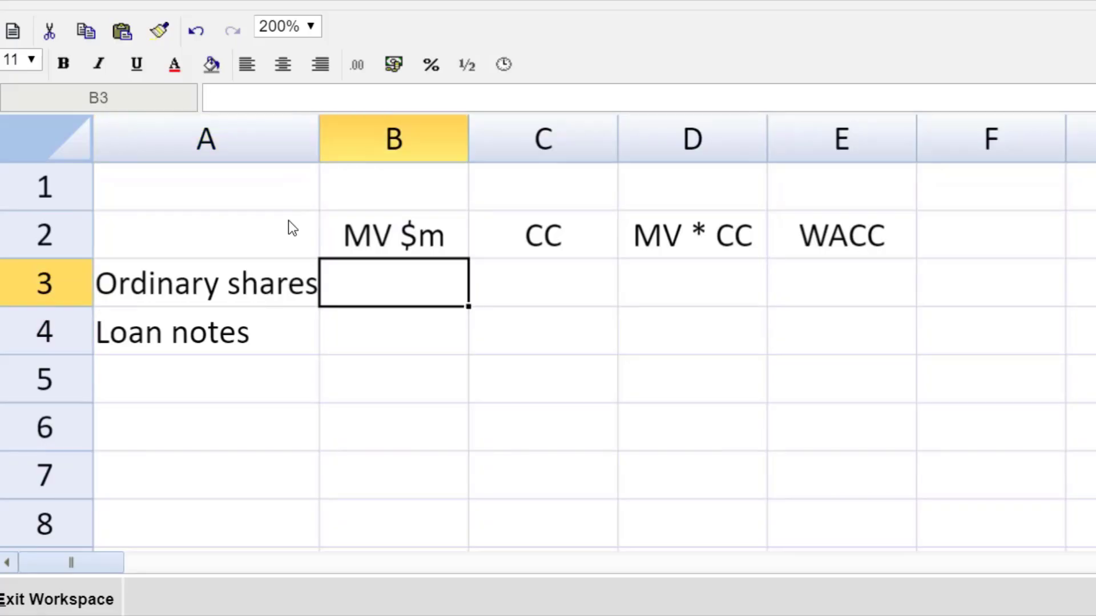
# Enter the market values =10*7.5 in B3 and =14*107.14/100 in B4.
pyautogui.write('10')
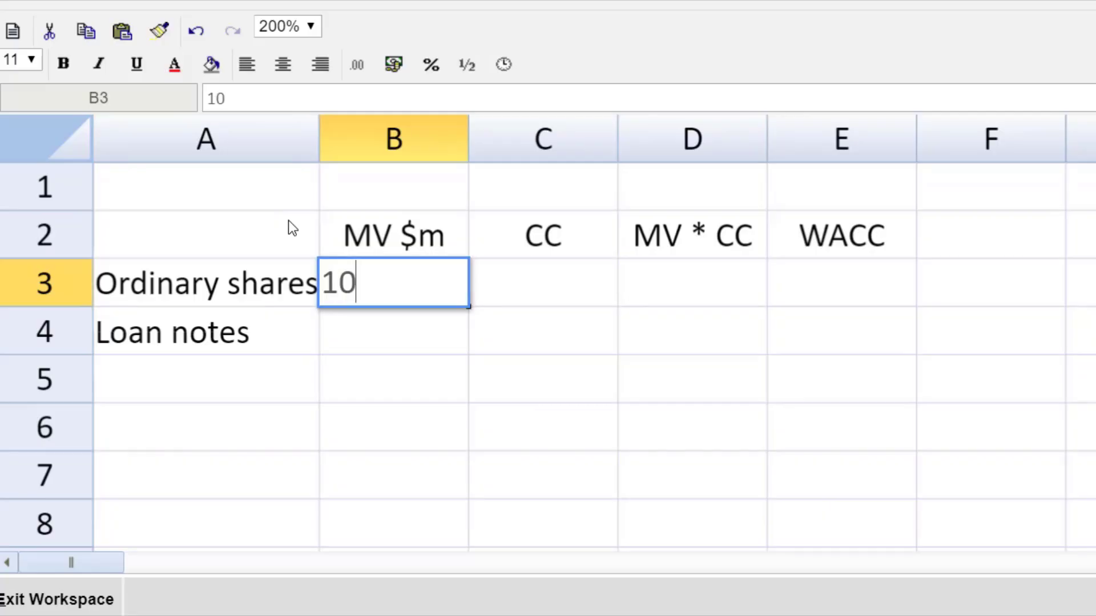
pyautogui.press('BackSpace')
pyautogui.press('BackSpace')
pyautogui.write('=10*')
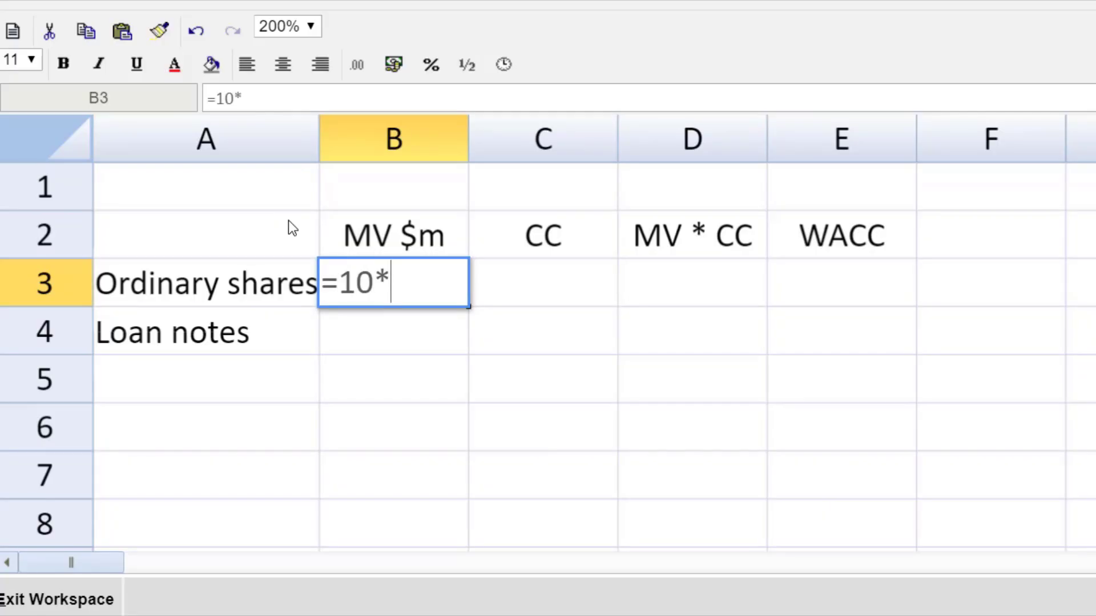
pyautogui.write('7.5')
pyautogui.press('Return')
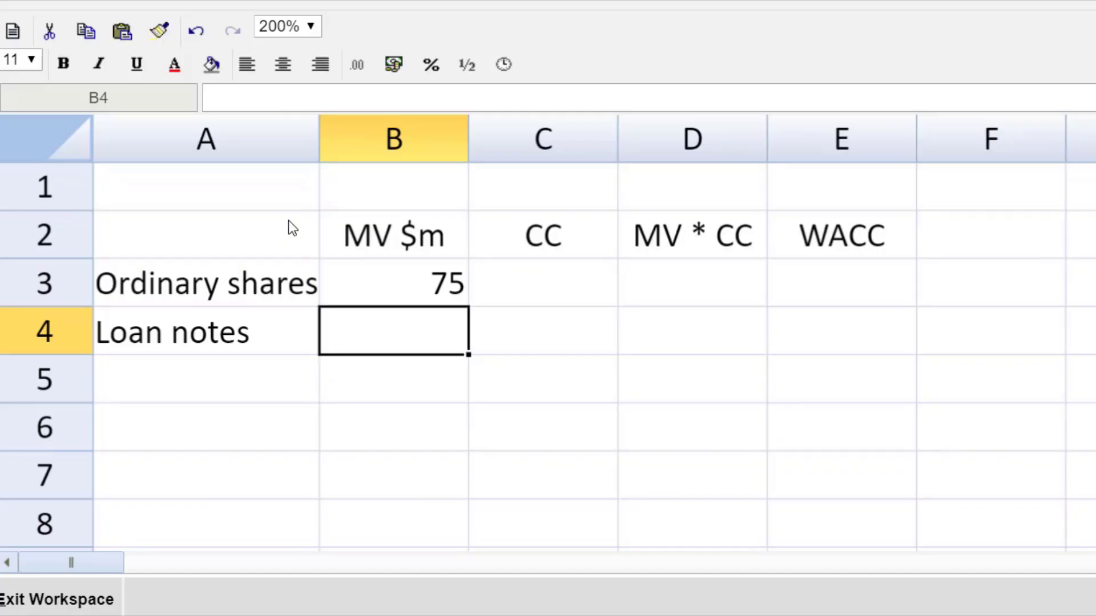
pyautogui.write('=14')
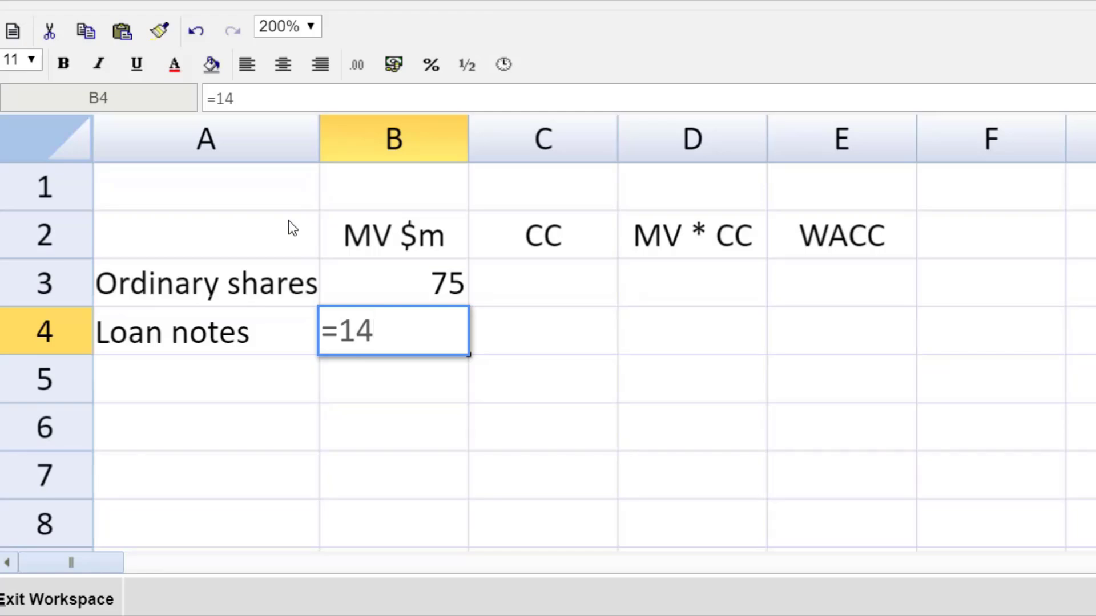
pyautogui.write('*107')
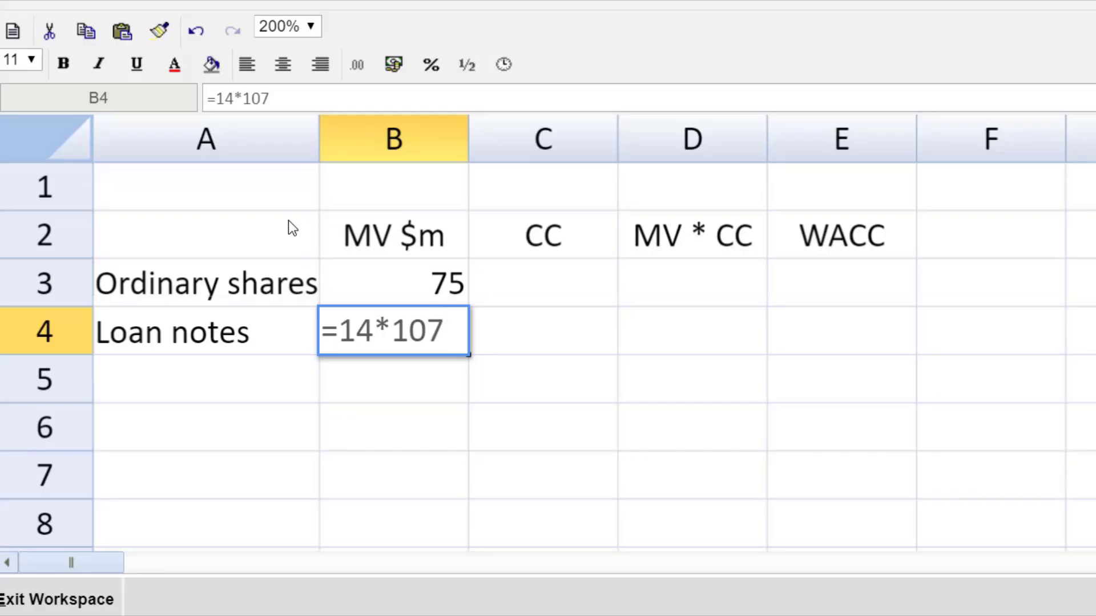
pyautogui.write('.14')
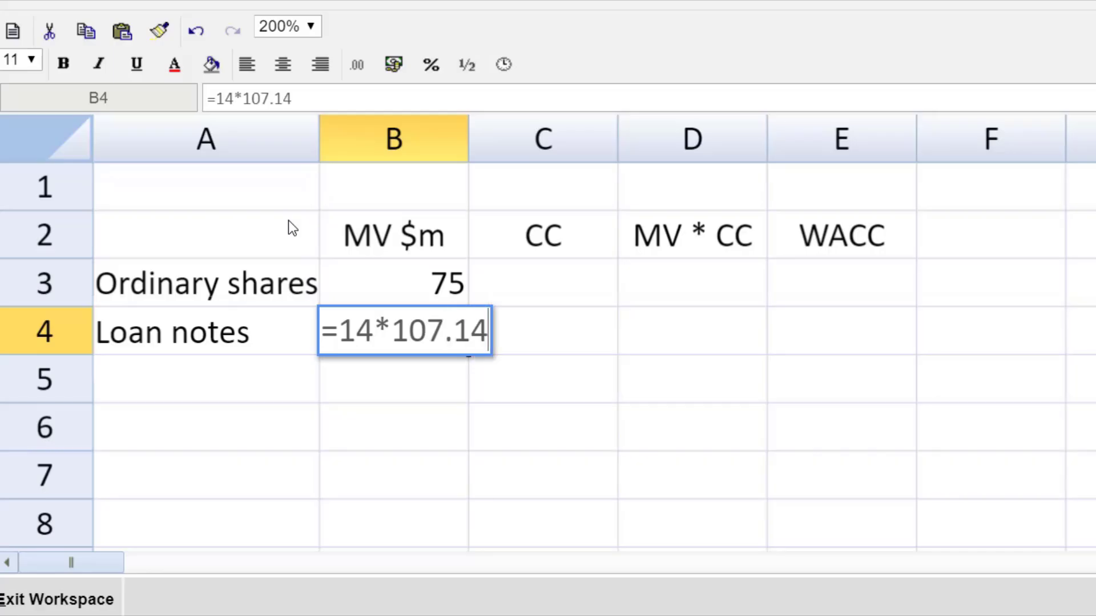
pyautogui.write('/100')
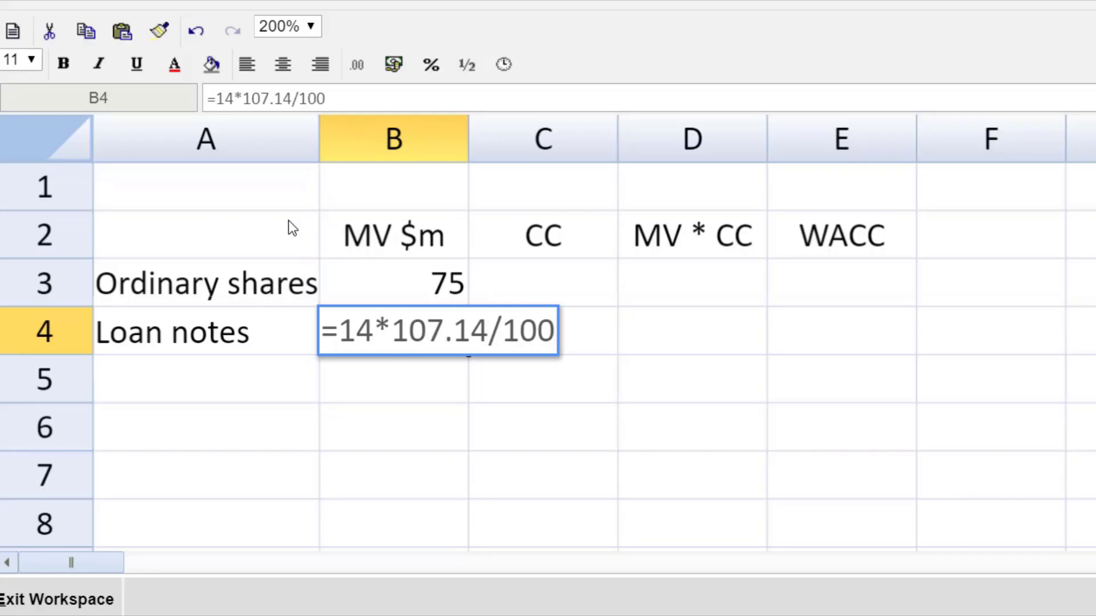
pyautogui.press('Return')
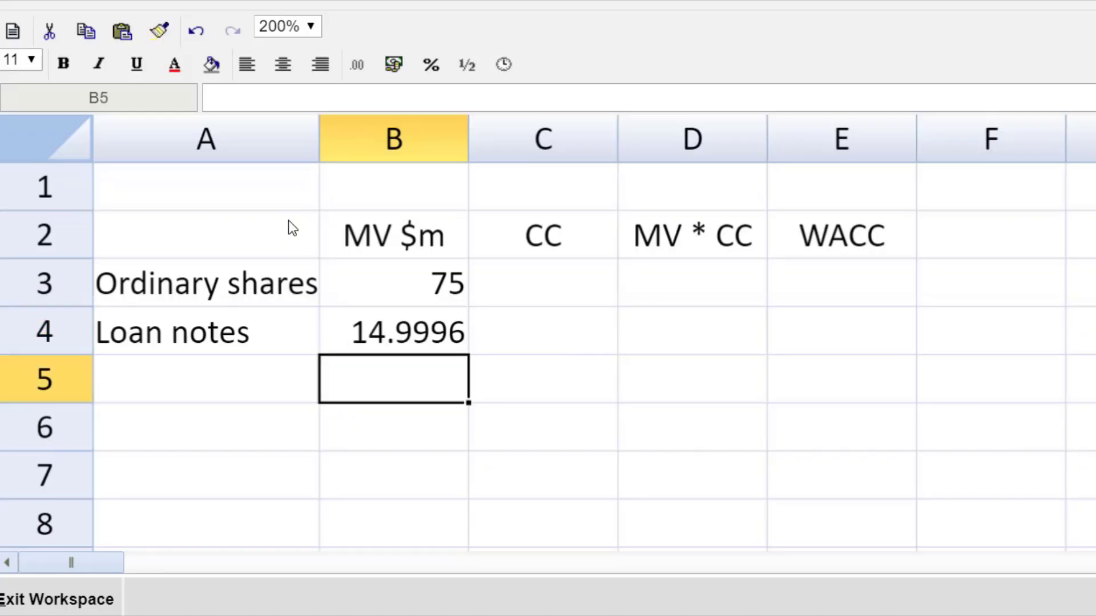
# Total them in B5 with =SUM(B3:B4), giving 89.9996.
pyautogui.write('=sum(')
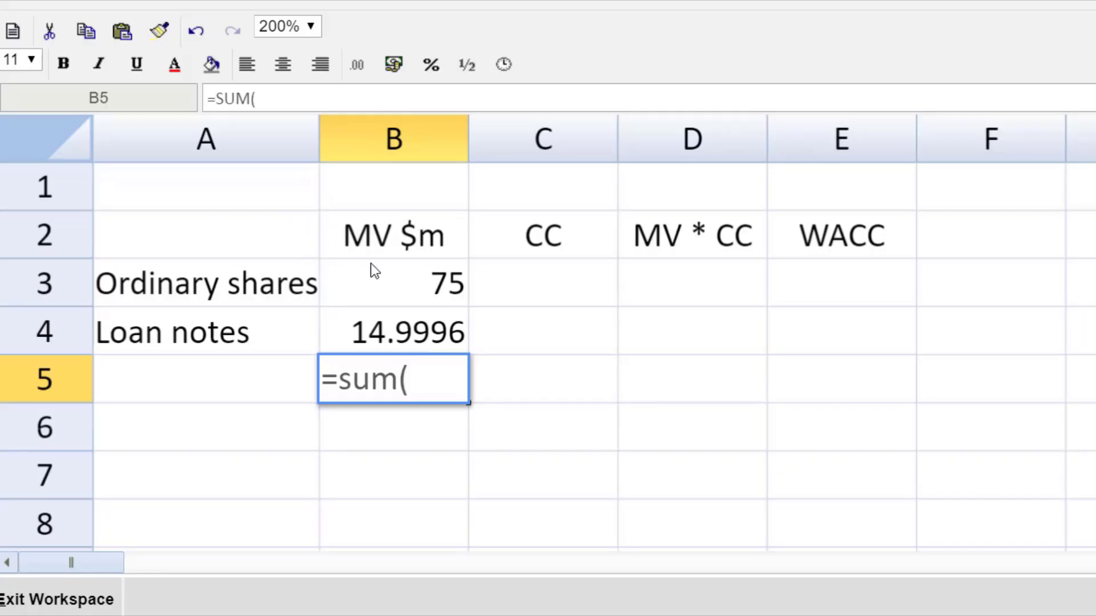
pyautogui.moveTo(382, 277); pyautogui.dragTo(386, 319)
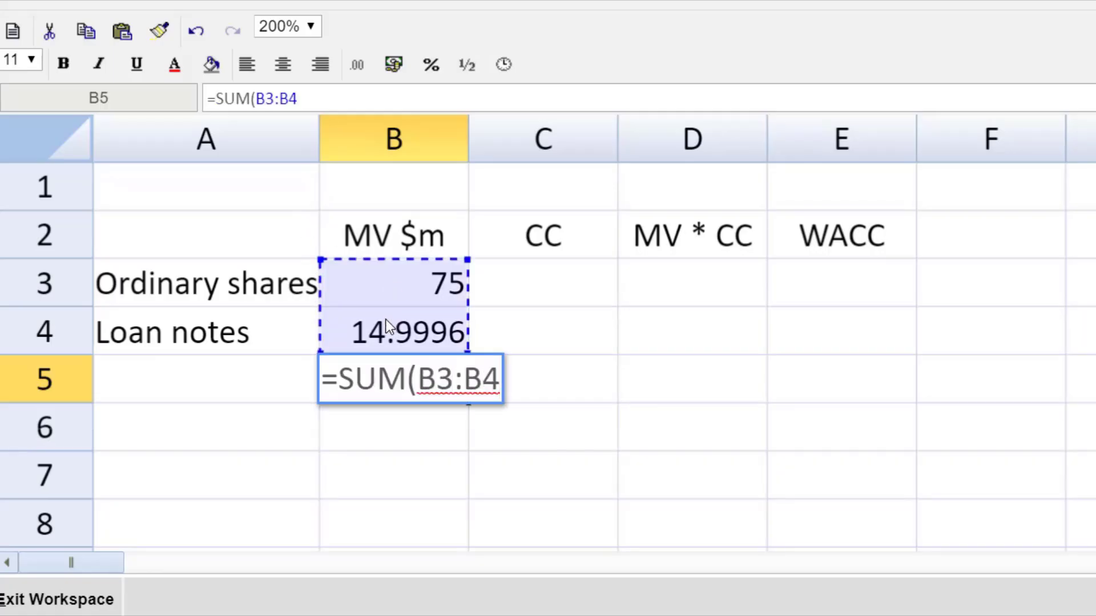
pyautogui.write(')')
pyautogui.press('Return')
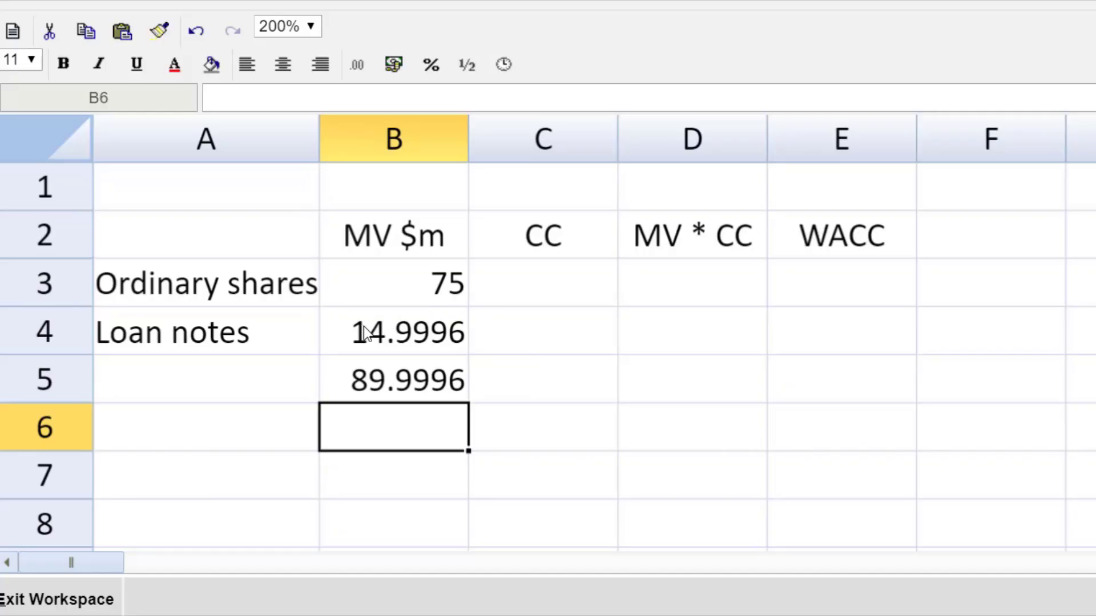
# Format the market values in B3:B5 with the #,##0.00 number format.
pyautogui.click(420, 285)
pyautogui.moveTo(415, 281); pyautogui.dragTo(391, 368)
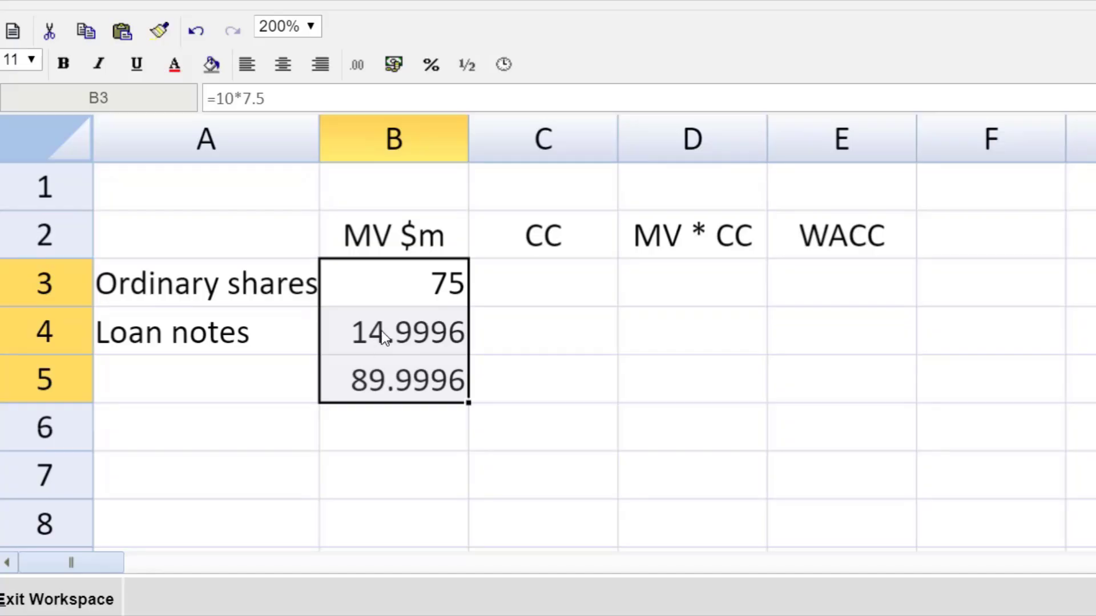
pyautogui.click(358, 65)
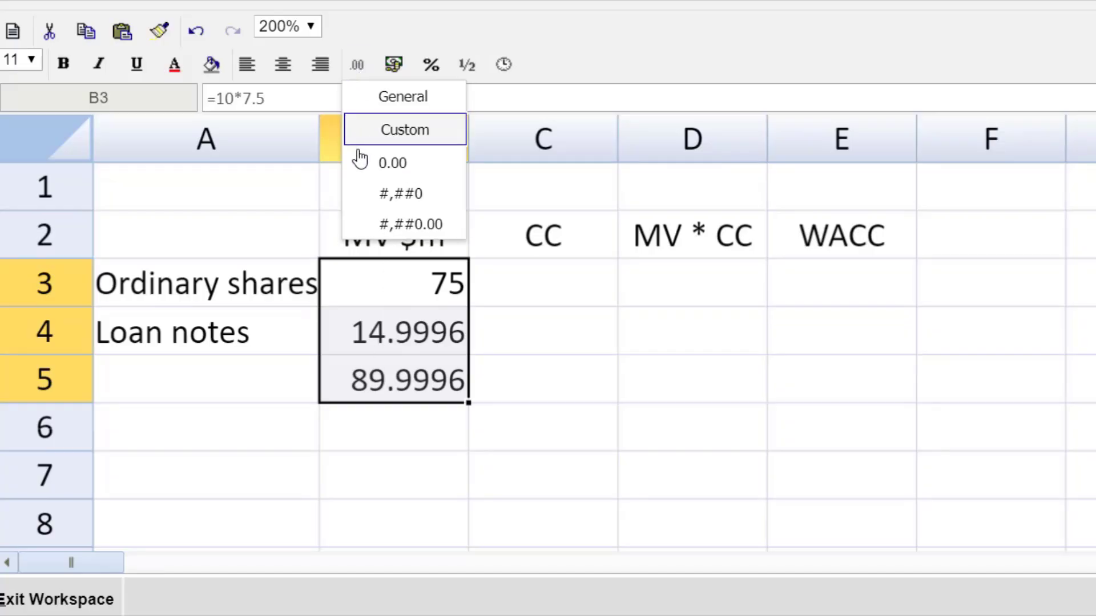
pyautogui.click(372, 223)
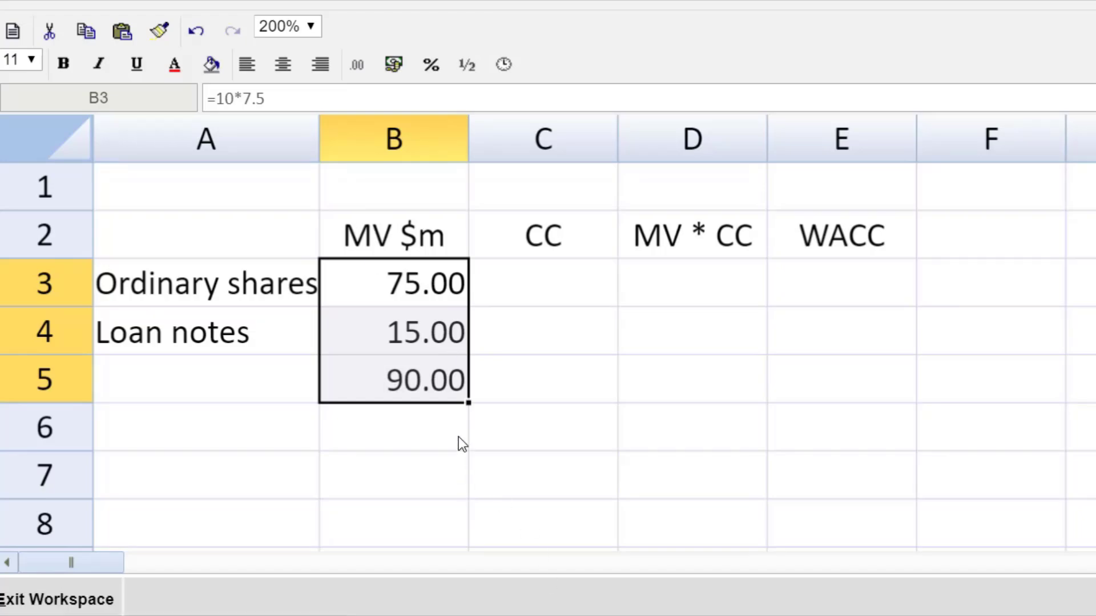
# Underline the loan notes value in B4 and begin C3 with =0.04+.
pyautogui.click(435, 339)
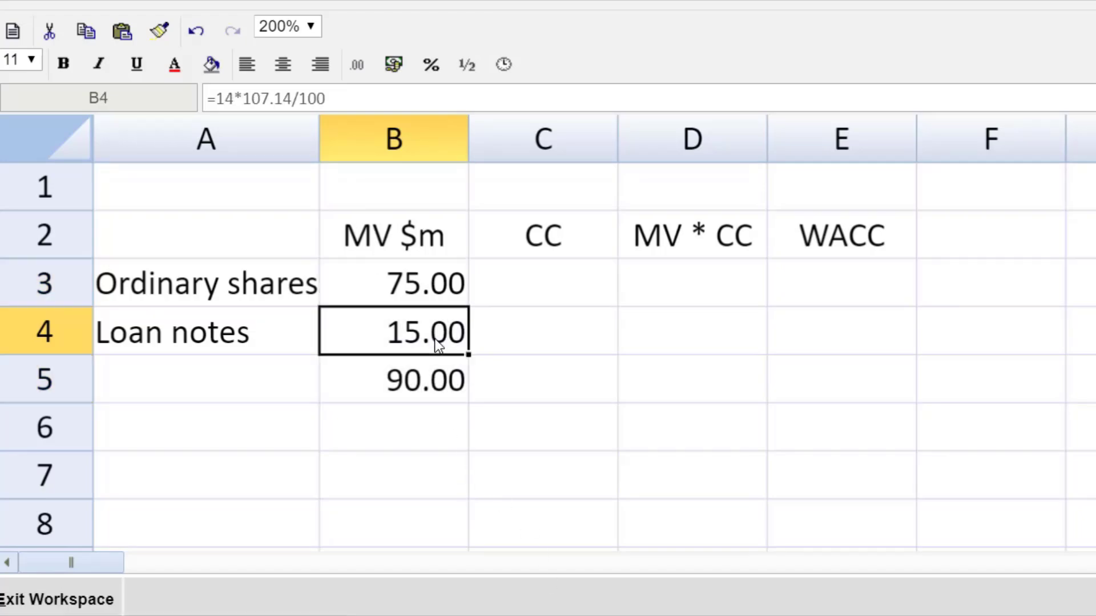
pyautogui.click(136, 64)
pyautogui.click(568, 280)
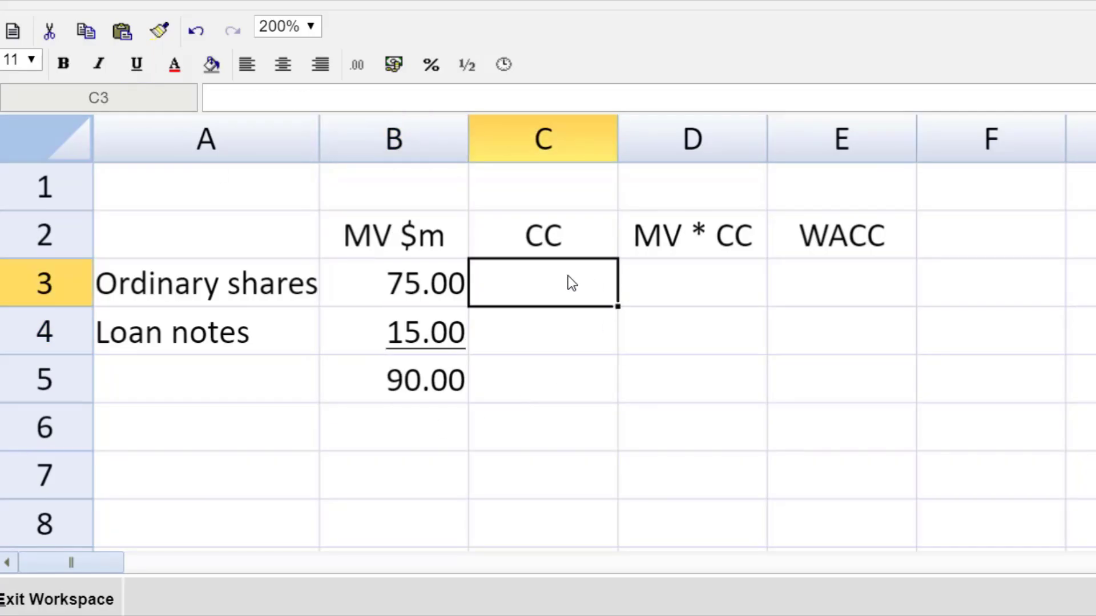
pyautogui.write('=')
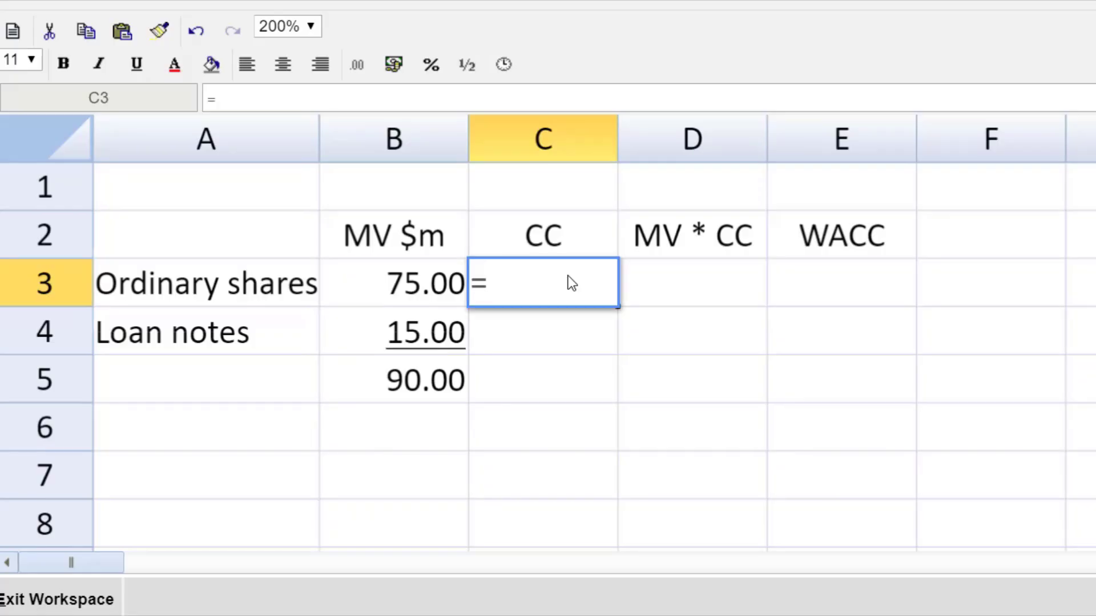
pyautogui.write('0.04')
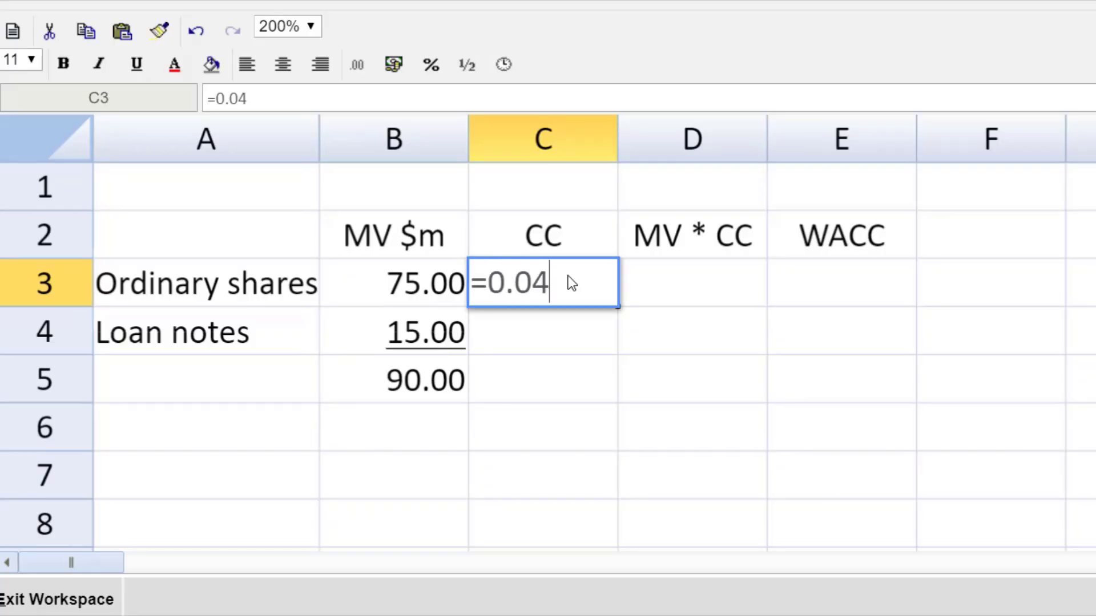
pyautogui.write('+')
# Complete C3 as =0.04+(0.9*(0.11-0.04)), giving a 0.103 cost of equity.
pyautogui.write('0.9*(')
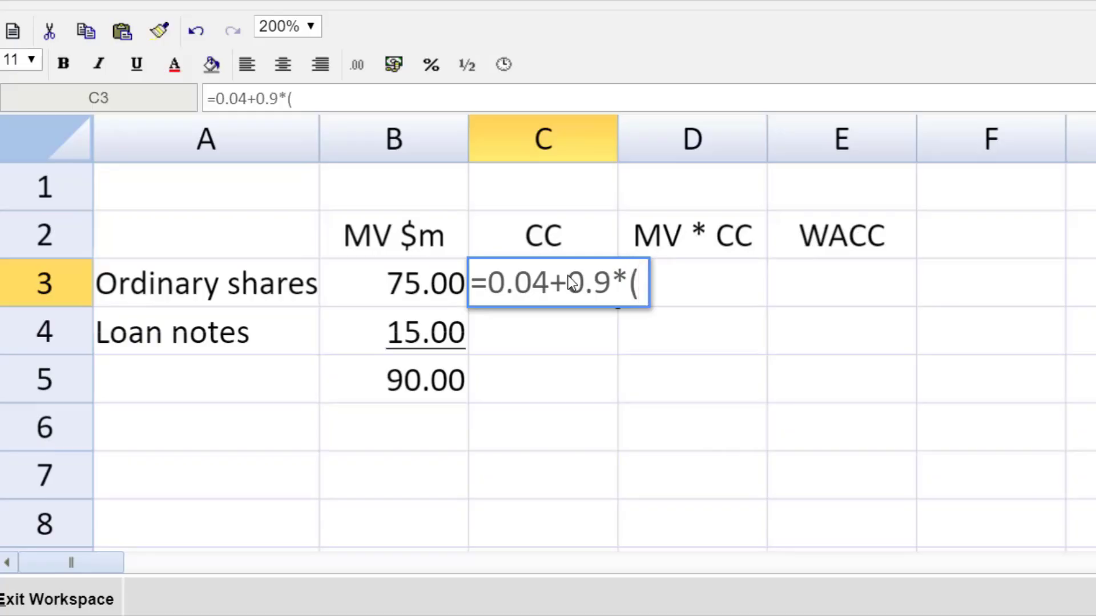
pyautogui.write('0.')
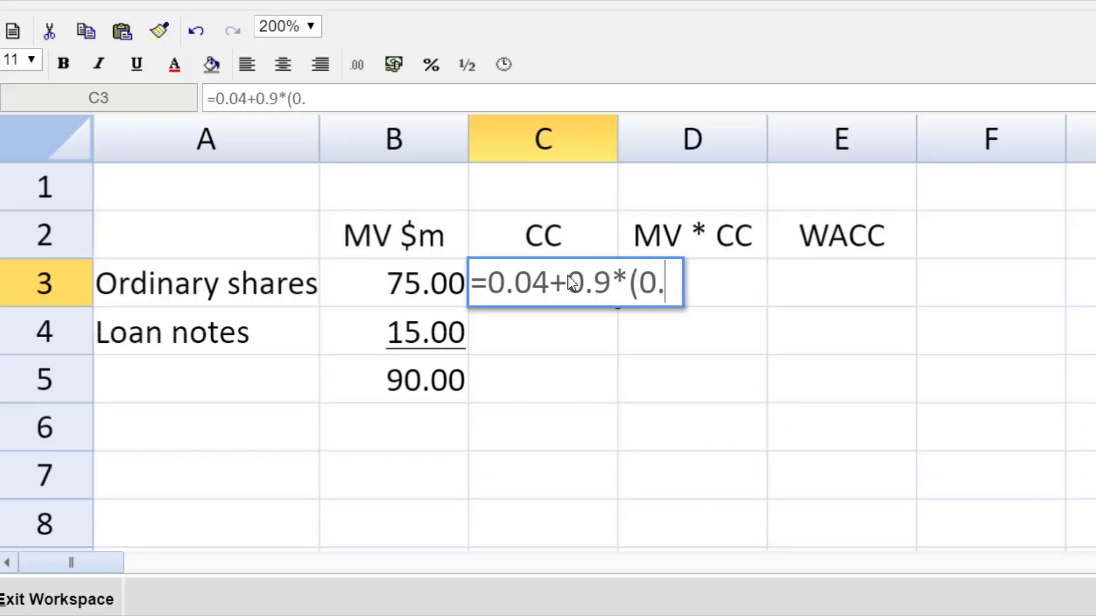
pyautogui.write('11-0')
pyautogui.write('.04')
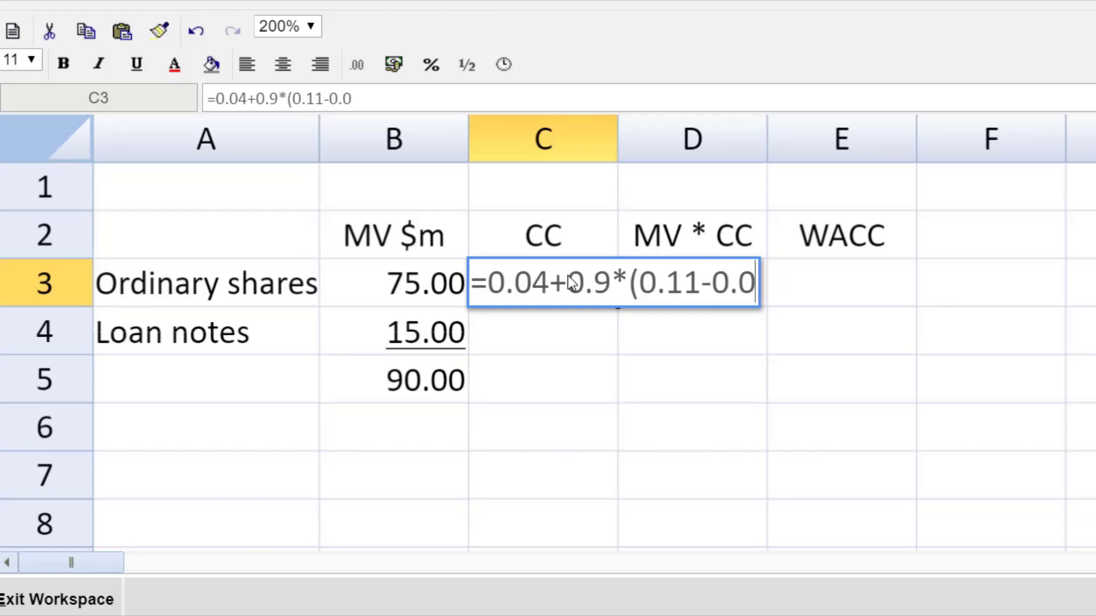
pyautogui.write('))')
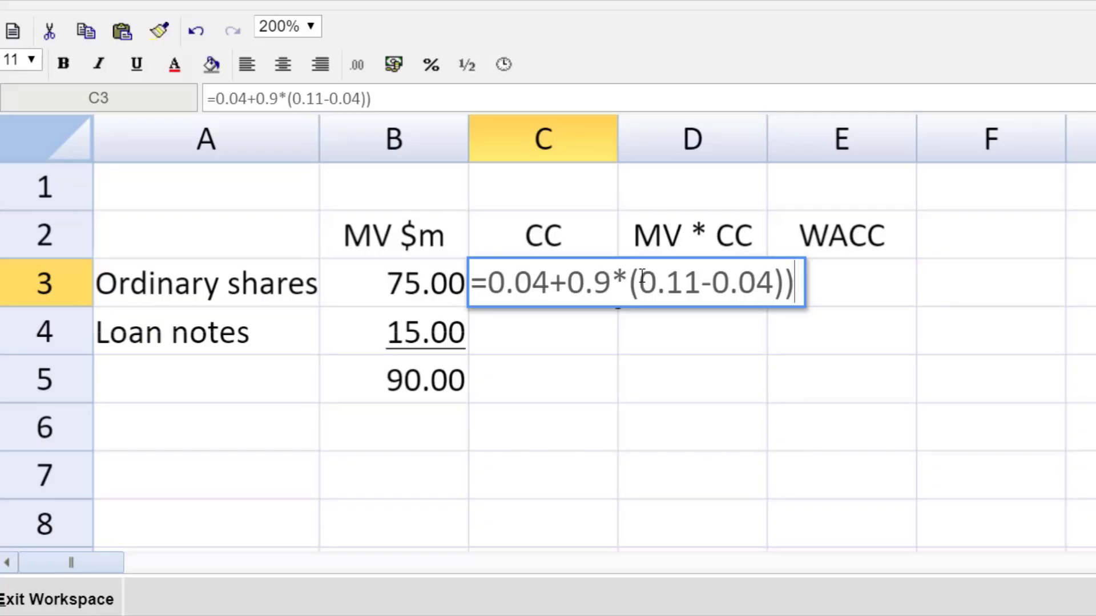
pyautogui.click(568, 285)
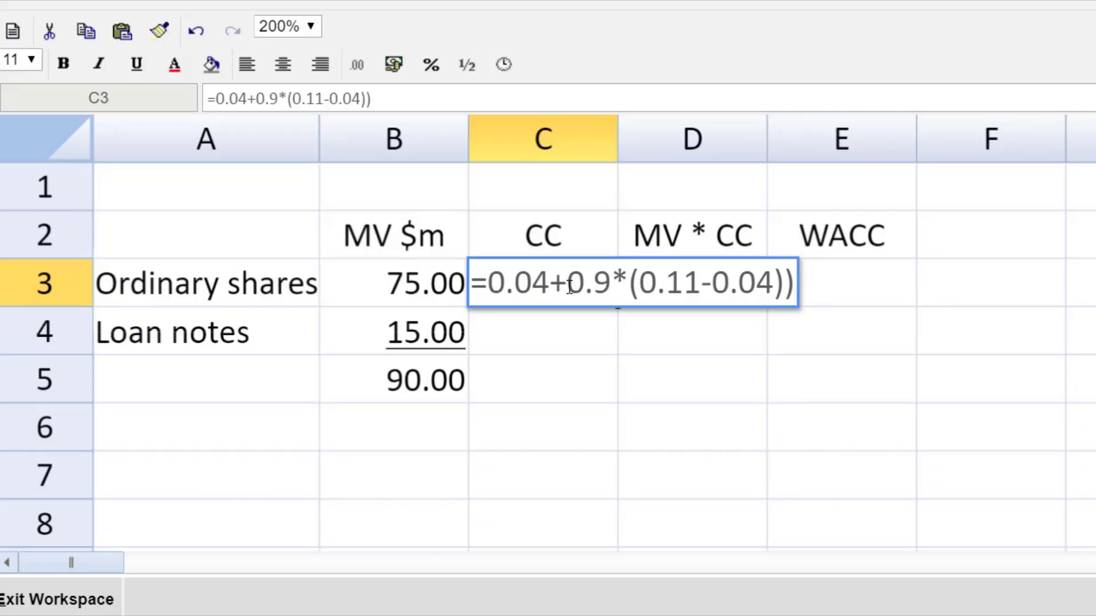
pyautogui.write('(')
pyautogui.press('Return')
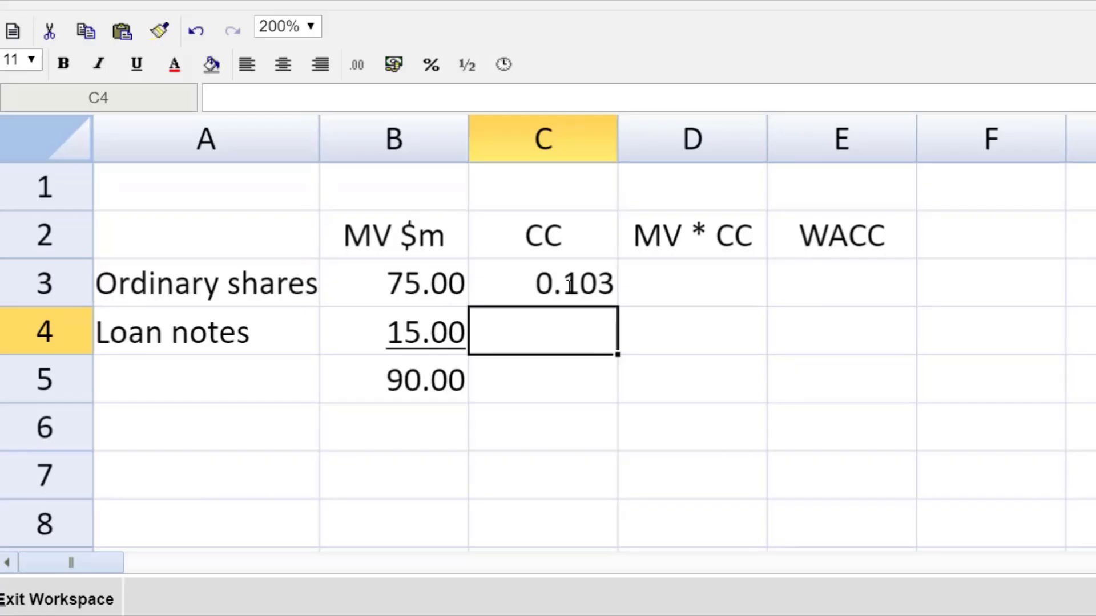
# Relabel A4 as Loan notes W1.
pyautogui.press('Left')
pyautogui.press('Left')
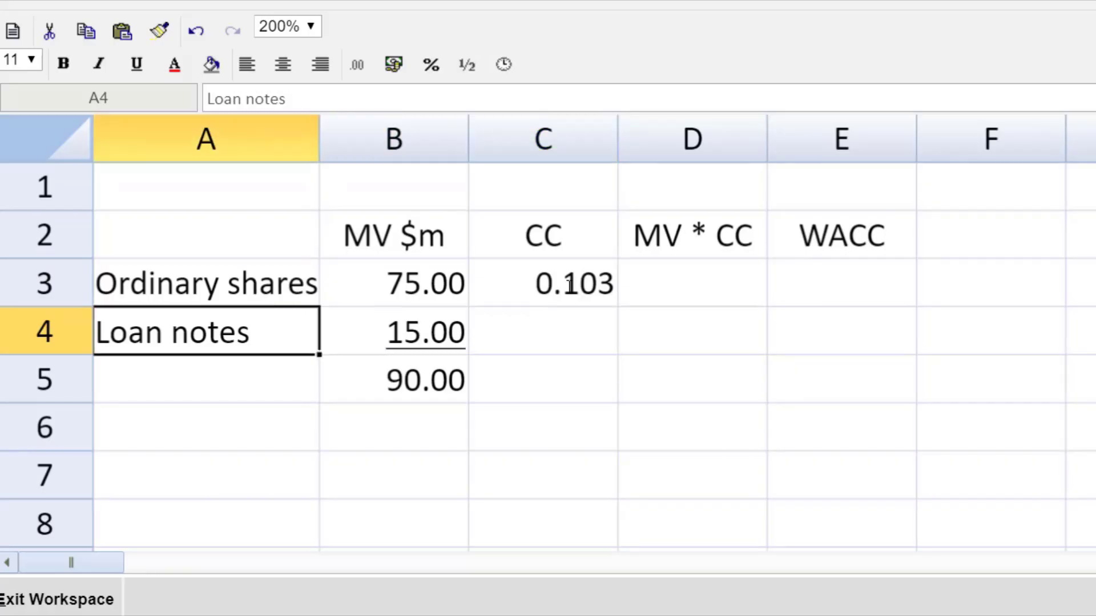
pyautogui.click(460, 99)
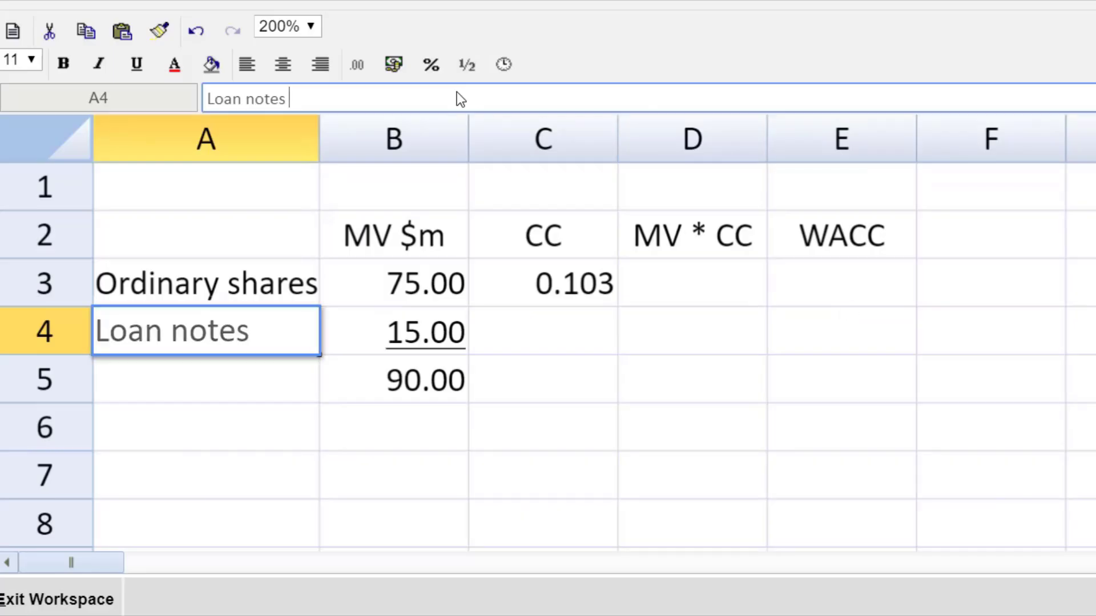
pyautogui.write('W!')
pyautogui.press('BackSpace')
pyautogui.write('1')
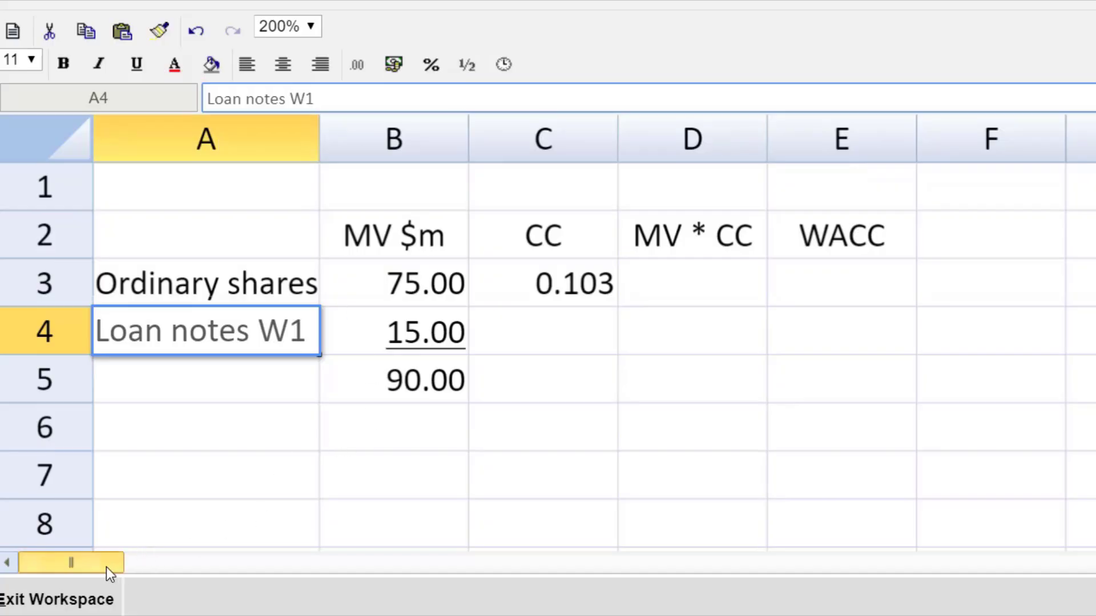
# Add the W1 IRR heading in G2 and After tax interest payment label in G3.
pyautogui.moveTo(106, 566); pyautogui.dragTo(177, 553)
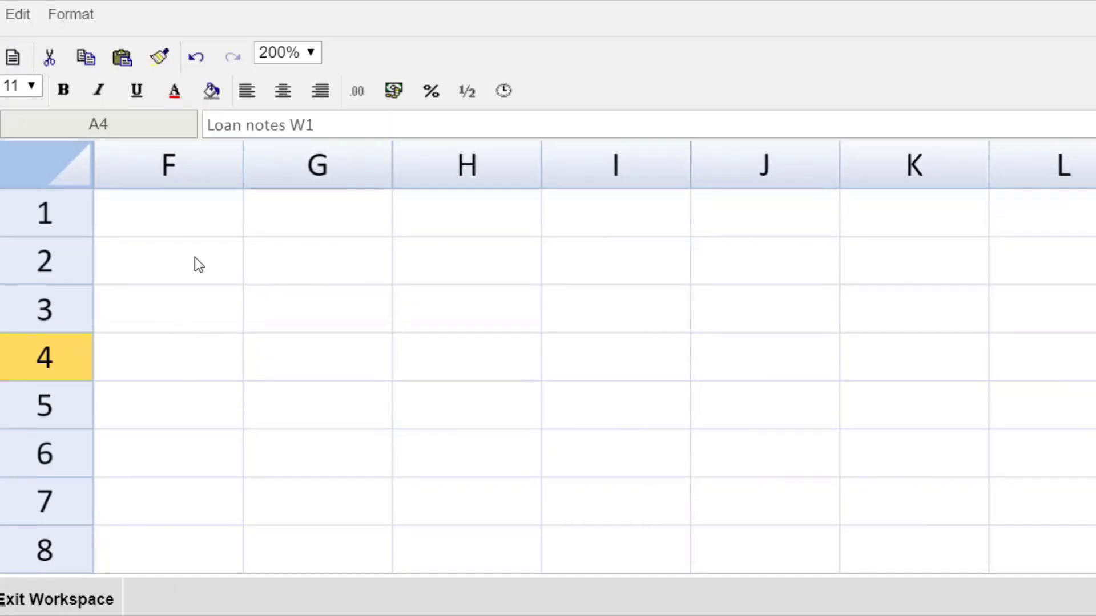
pyautogui.click(193, 264)
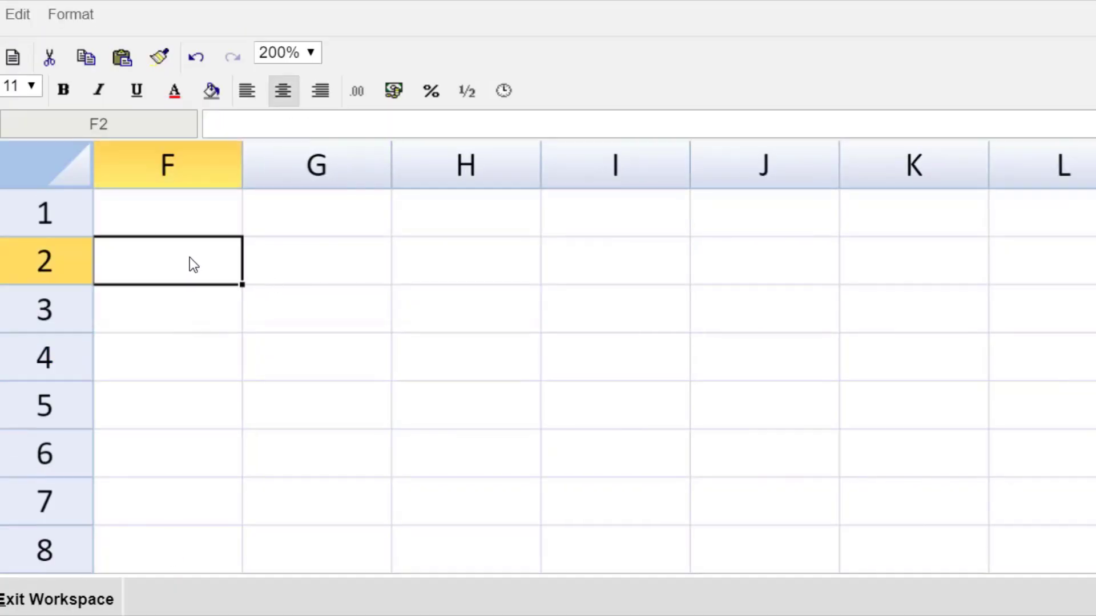
pyautogui.click(304, 252)
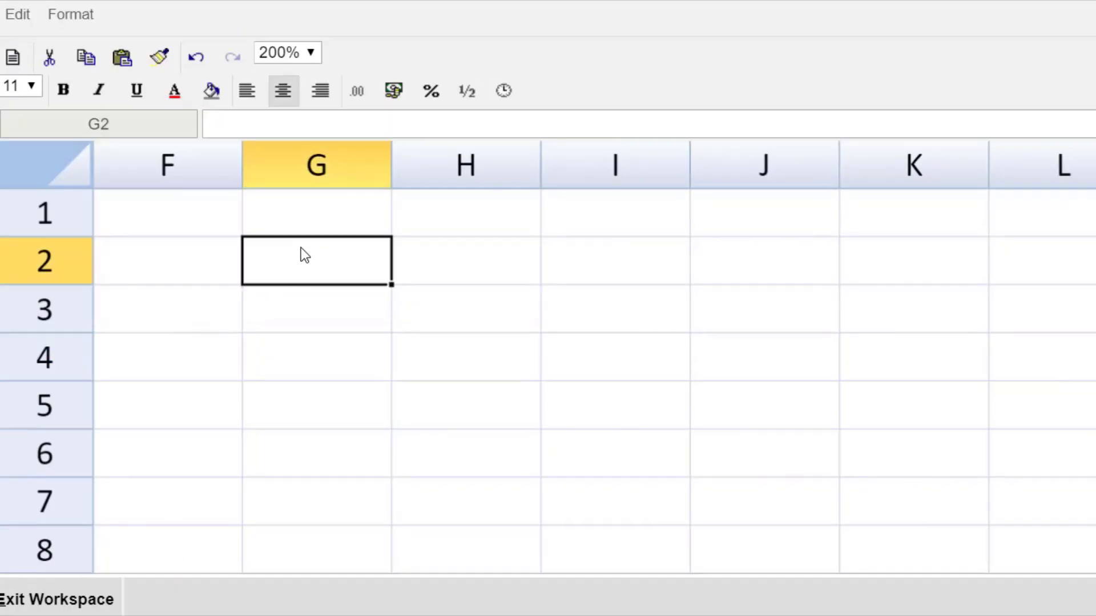
pyautogui.write('W1')
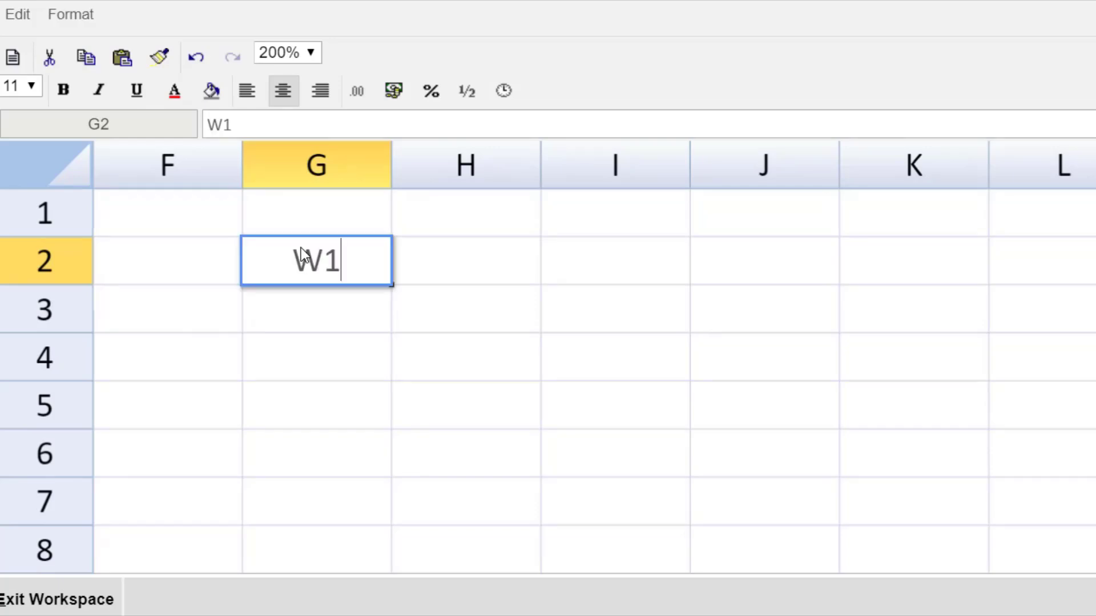
pyautogui.write(' IRR')
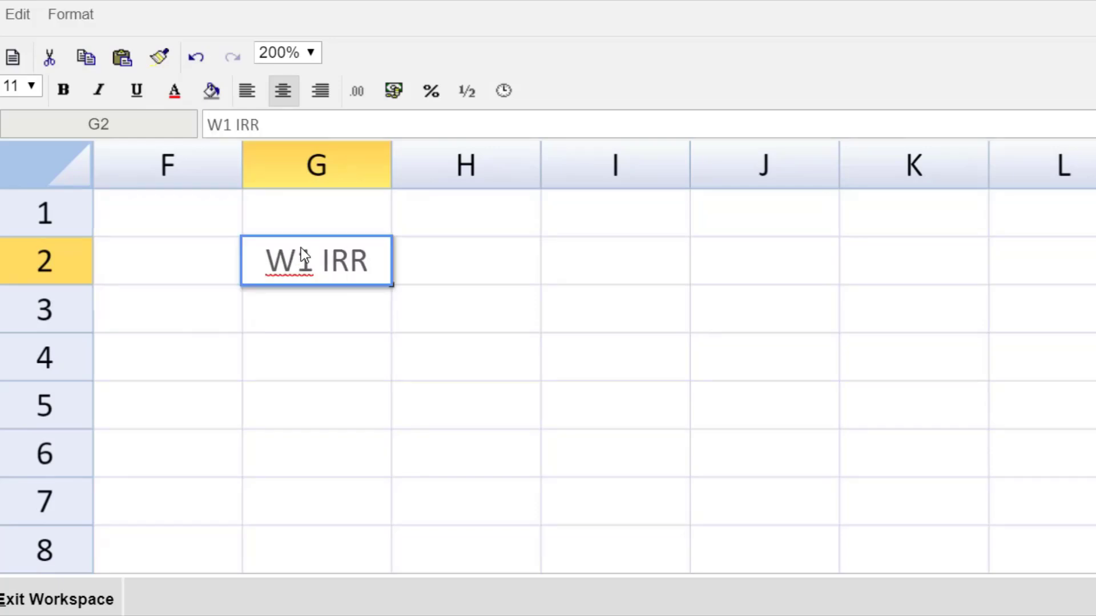
pyautogui.press('Return')
pyautogui.write('Aft')
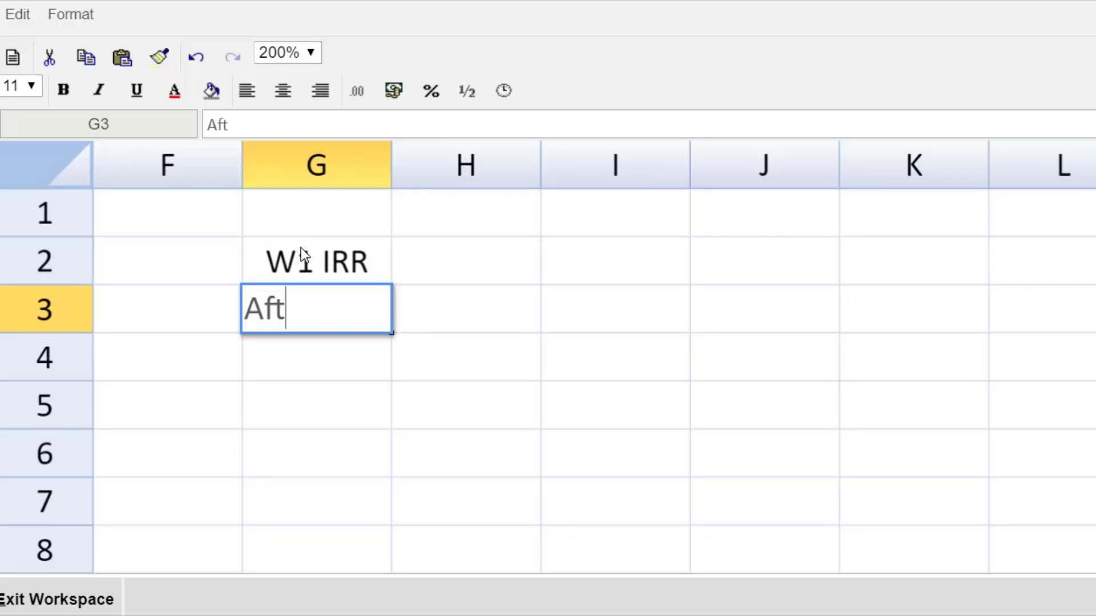
pyautogui.write('er tax')
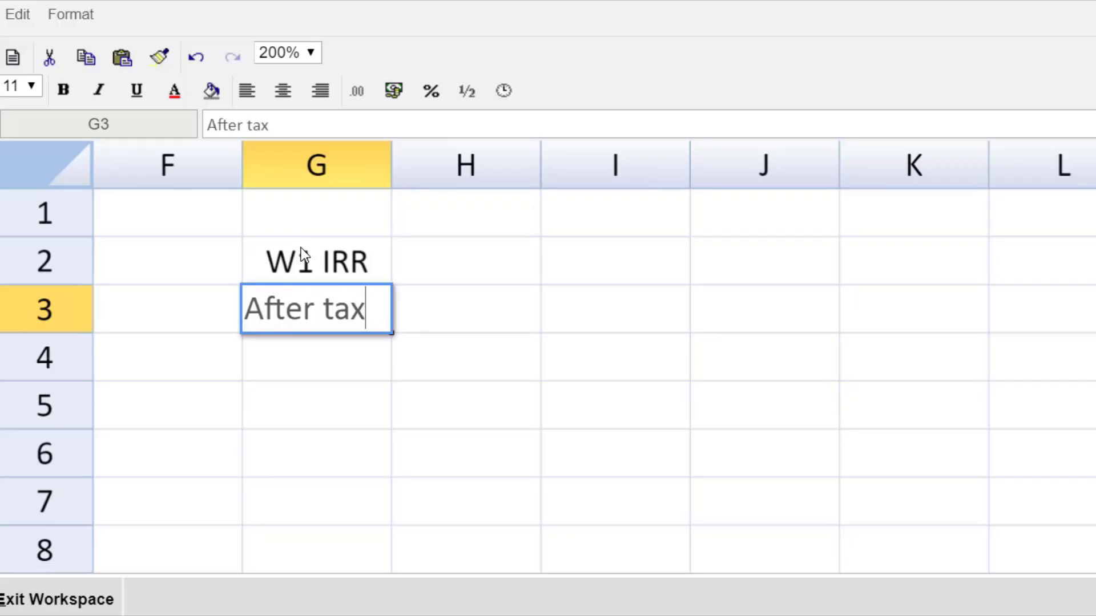
pyautogui.write(' interest ')
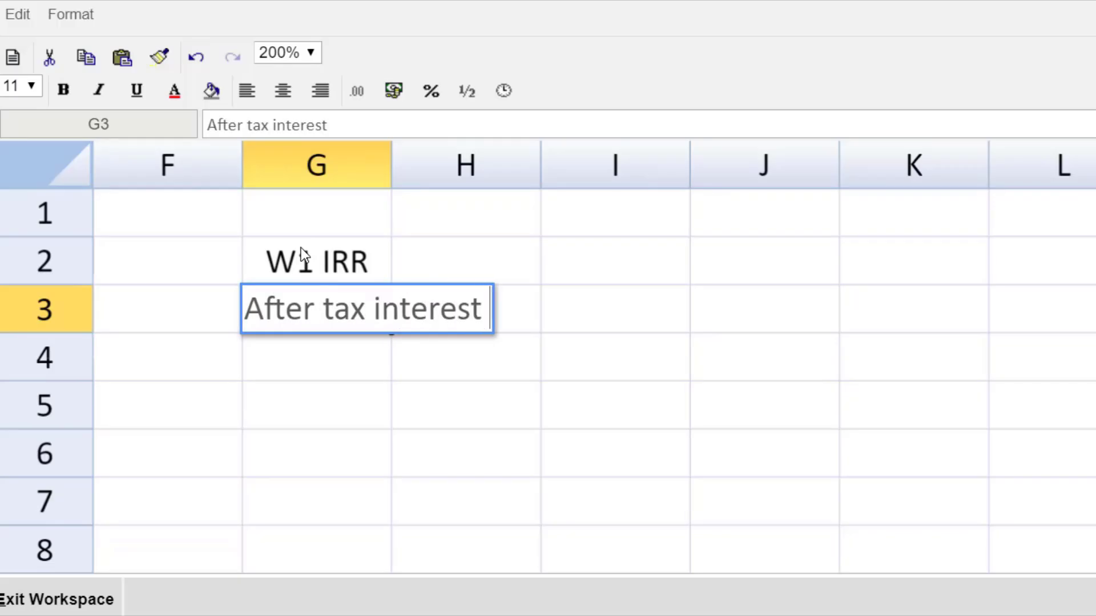
pyautogui.write('payment')
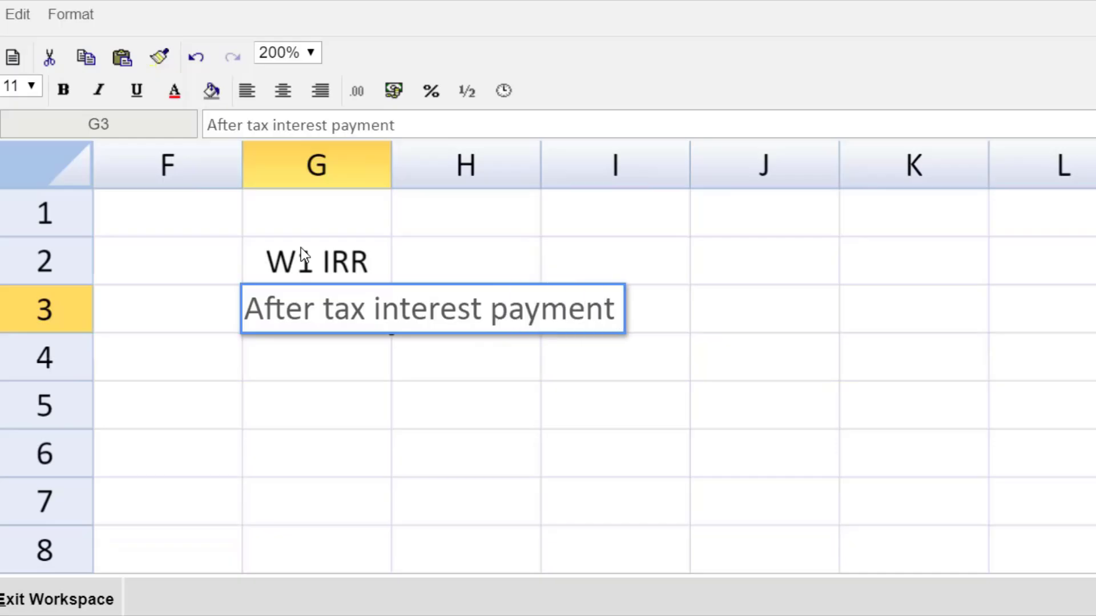
# Enter =7*(1-0.2) in G4 for an after-tax interest payment of 5.6.
pyautogui.press('Return')
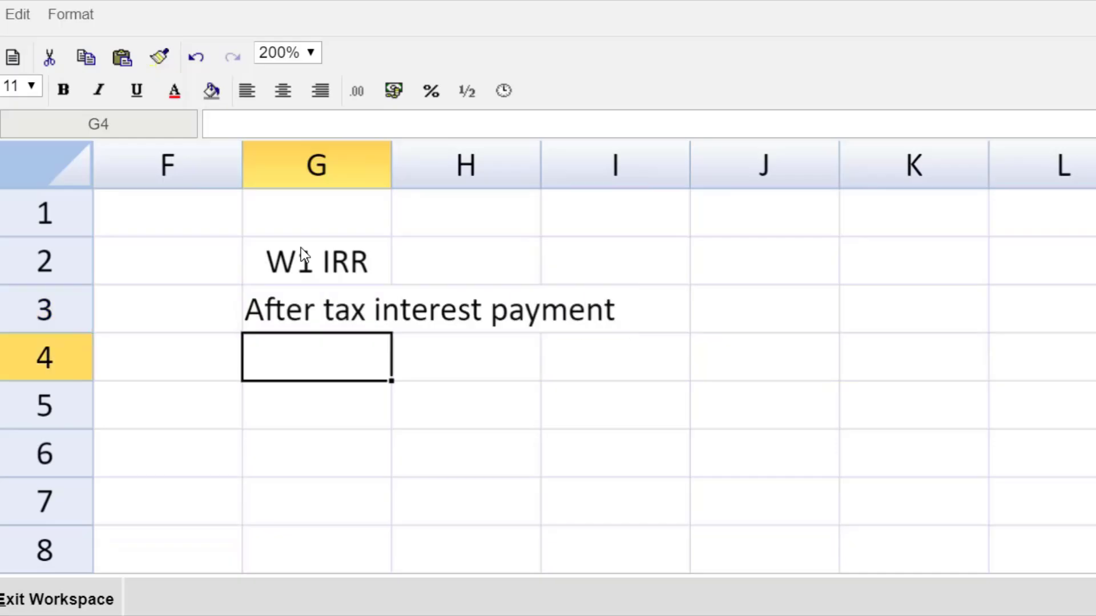
pyautogui.write('=')
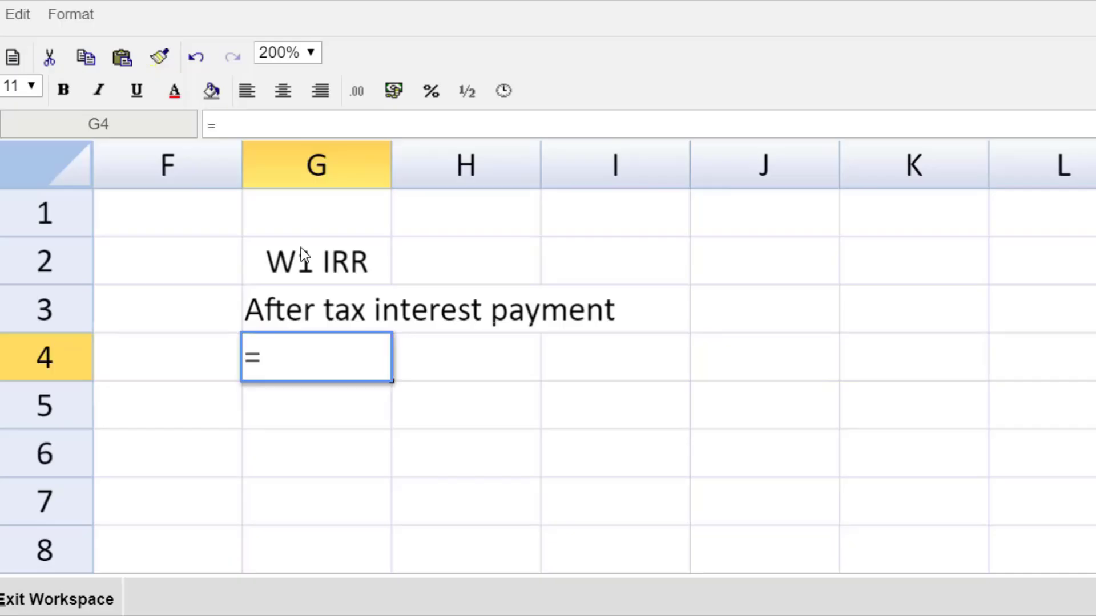
pyautogui.write('7*(')
pyautogui.write('1-0')
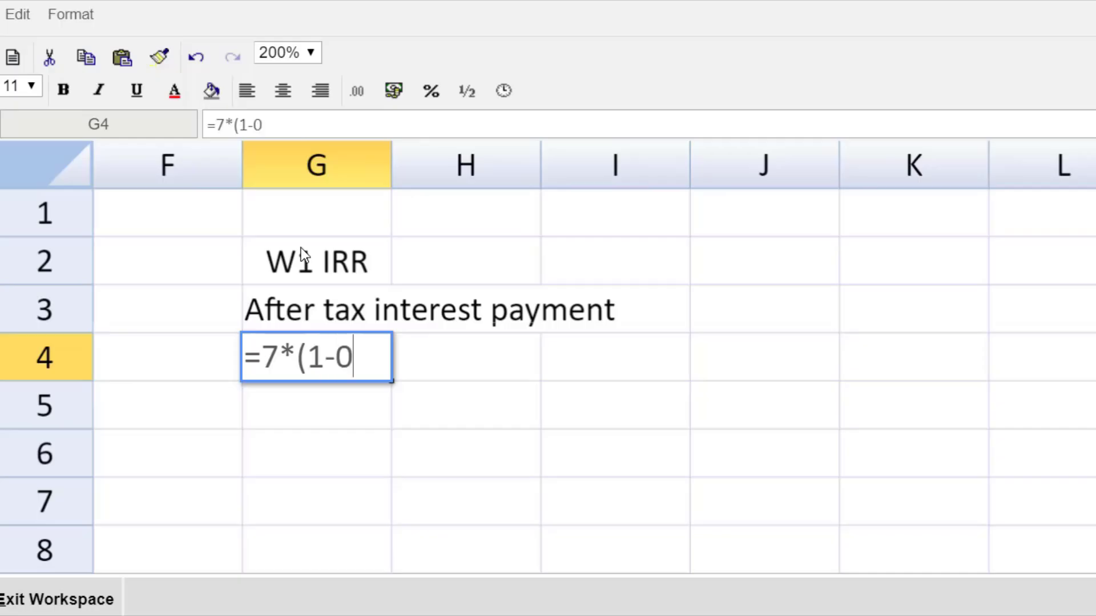
pyautogui.write('.2)')
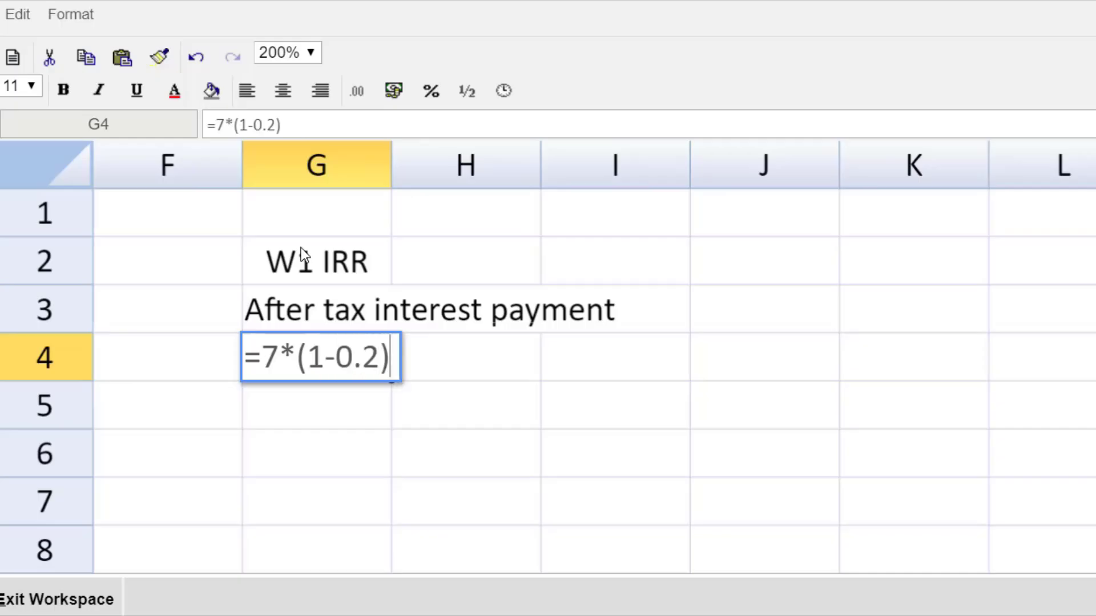
pyautogui.press('Return')
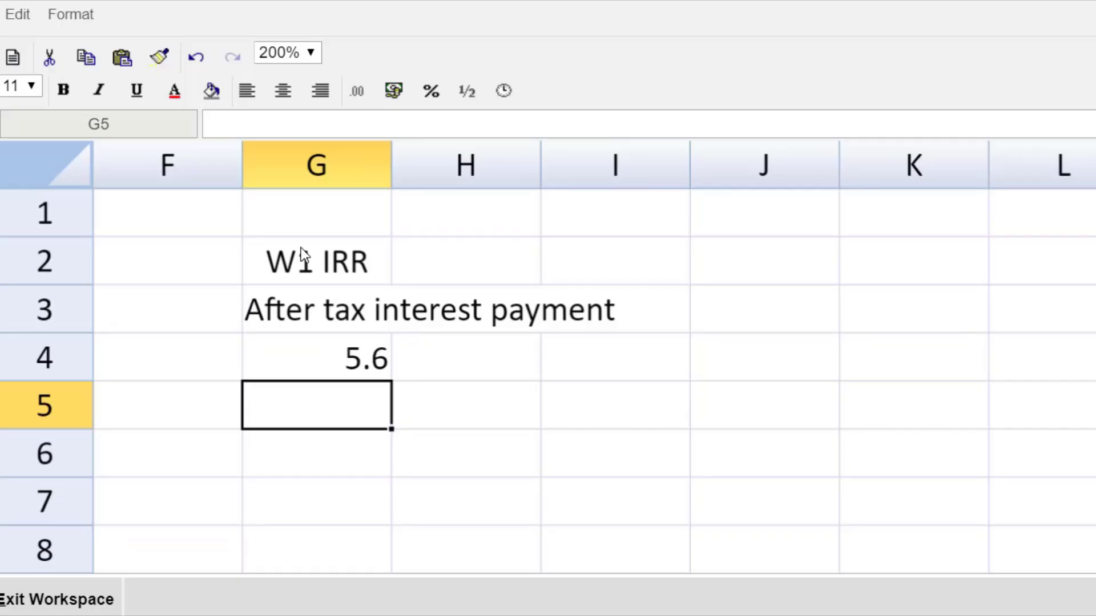
# Add the Year and CF headings in G5 and H5.
pyautogui.write('Year')
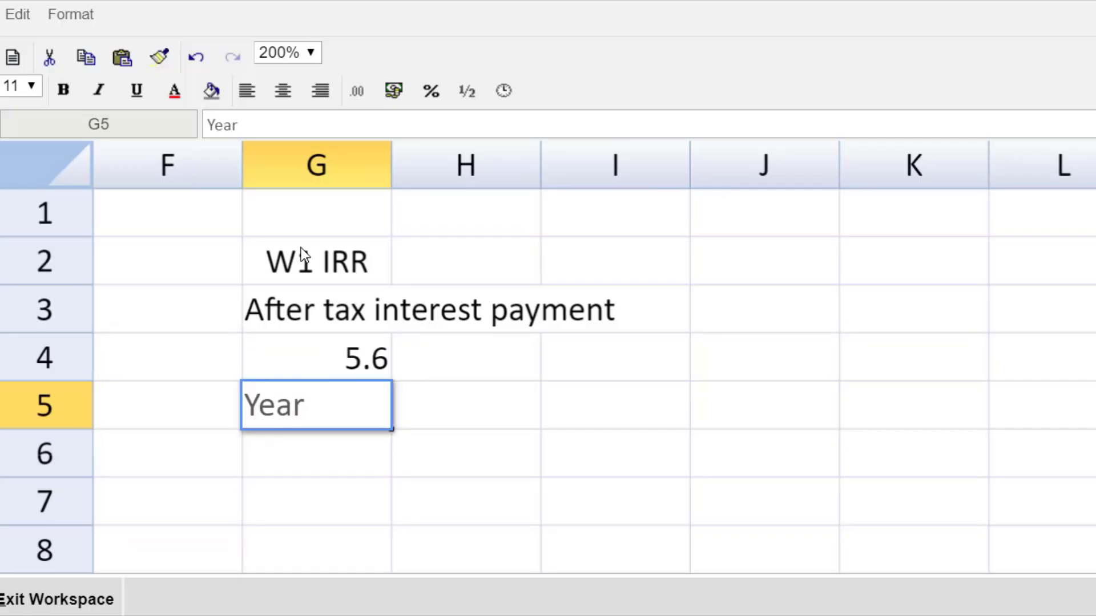
pyautogui.press('Tab')
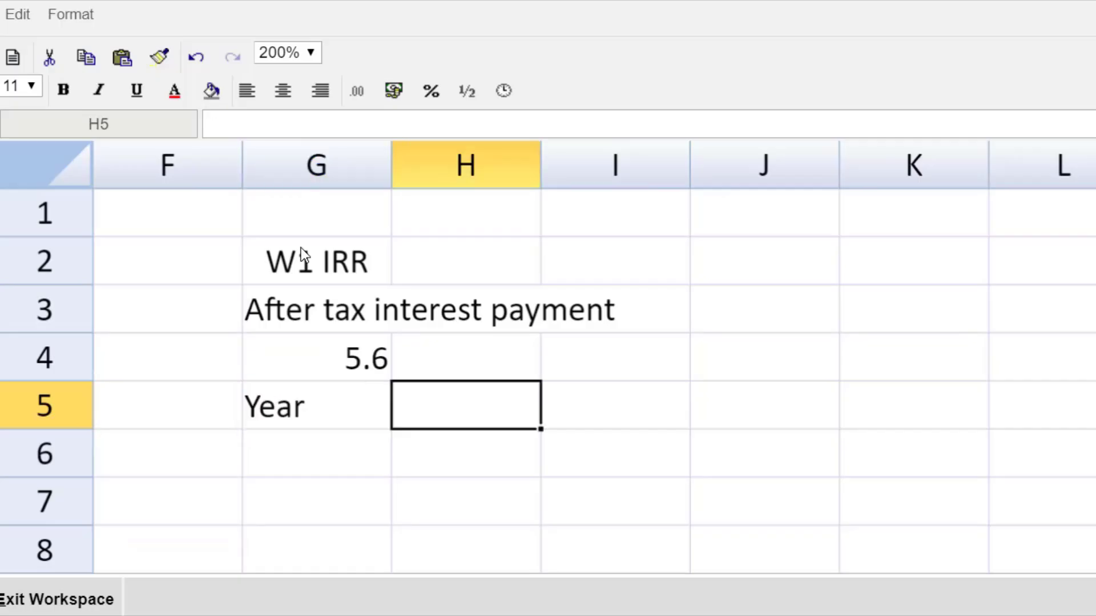
pyautogui.write('CF')
pyautogui.hotkey('shift', 'Tab')
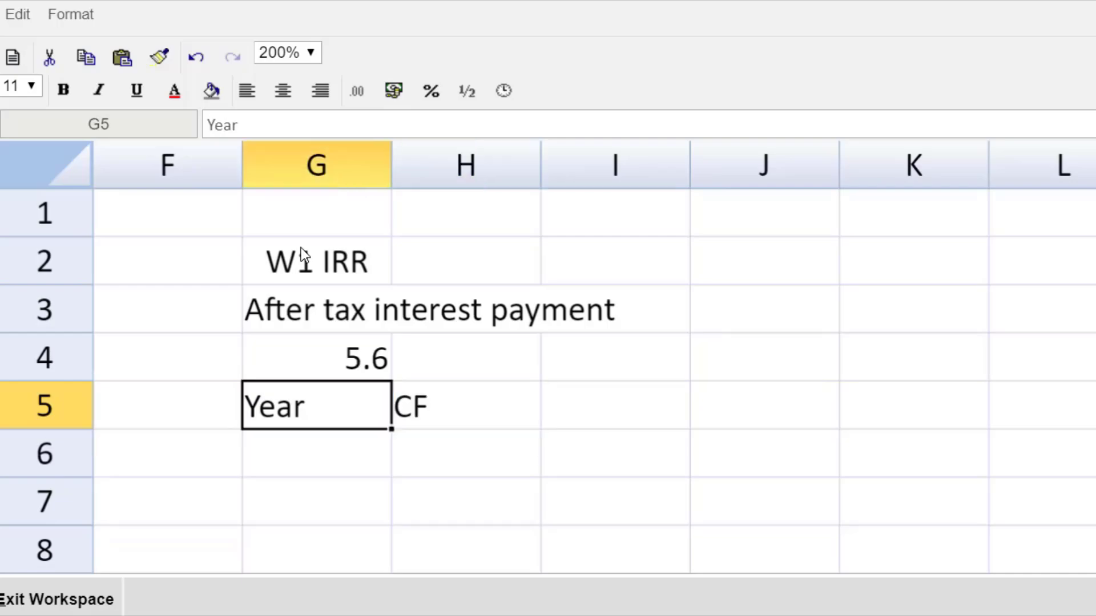
# Zoom the sheet to 100%, undoing an accidental move of the Year heading.
pyautogui.click(311, 53)
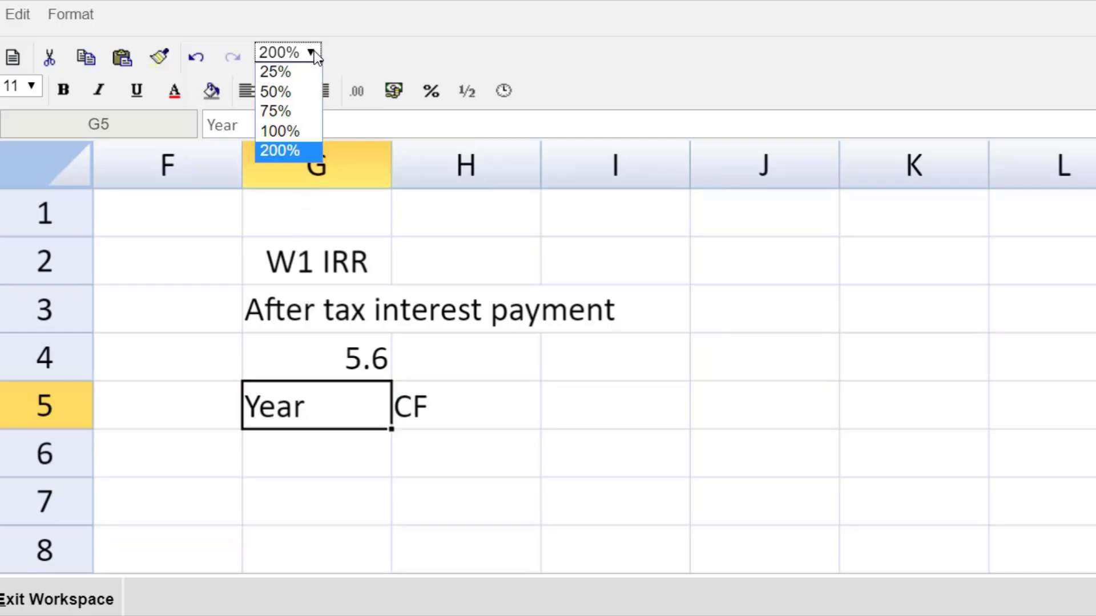
pyautogui.click(301, 131)
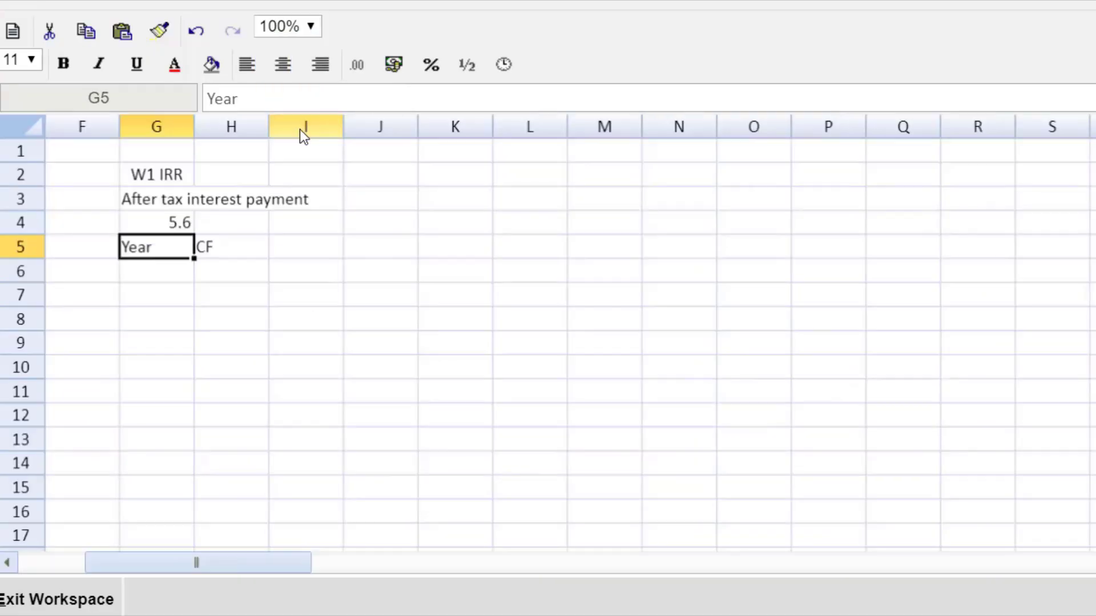
pyautogui.moveTo(180, 265); pyautogui.dragTo(180, 264)
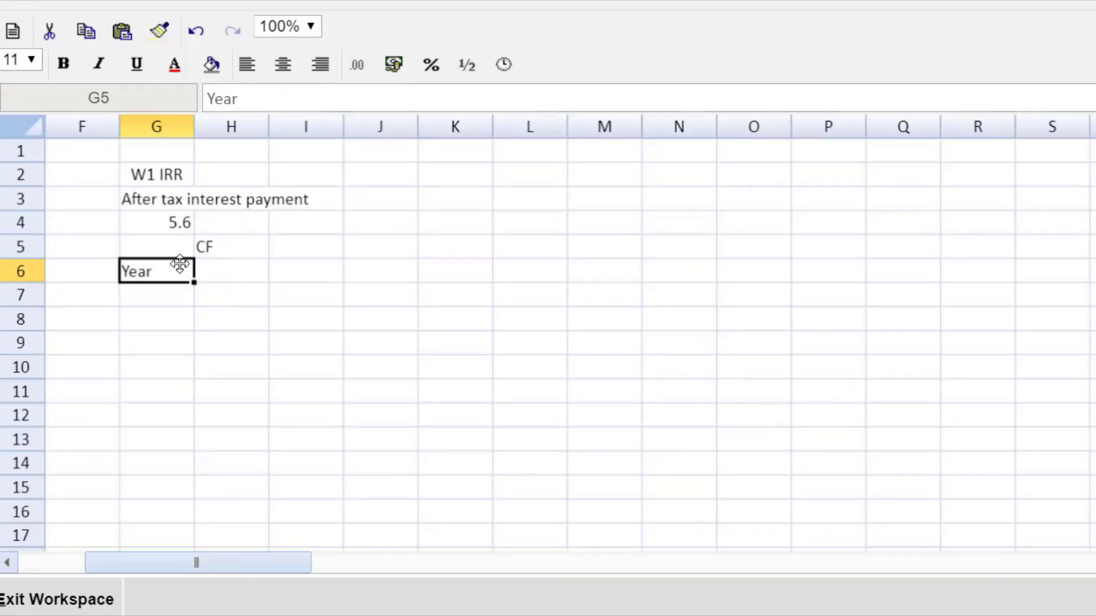
pyautogui.hotkey('ctrl', 'z')
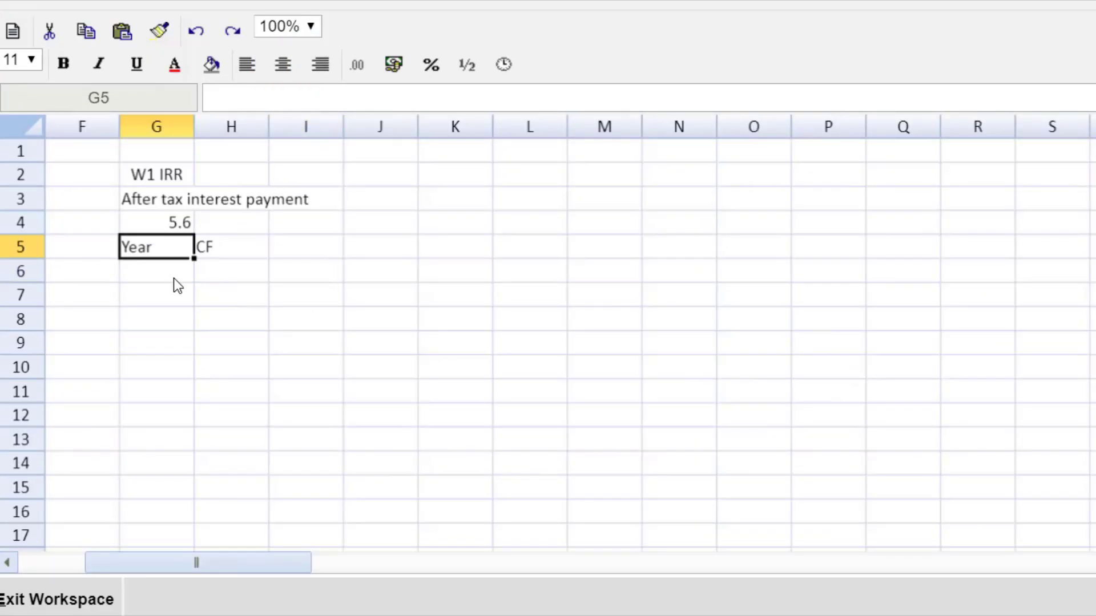
# List years 0 through 7 down G6:G13.
pyautogui.click(175, 277)
pyautogui.write('0')
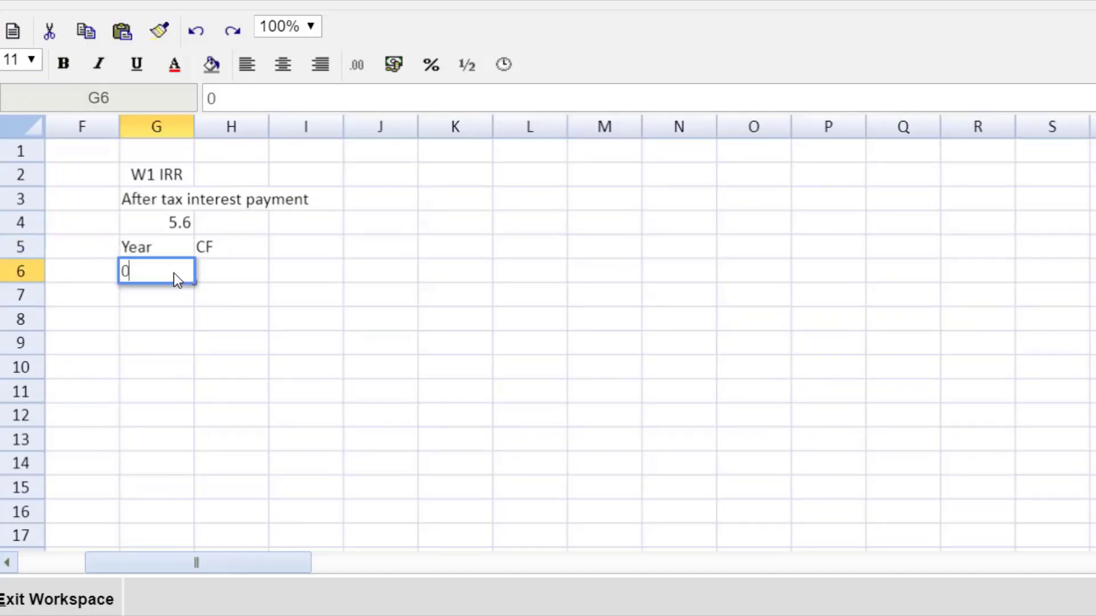
pyautogui.press('Return')
pyautogui.write('1')
pyautogui.press('Return')
pyautogui.write('2')
pyautogui.press('Return')
pyautogui.write('3')
pyautogui.press('Return')
pyautogui.write('4 5 6')
pyautogui.press('Return')
pyautogui.write('7')
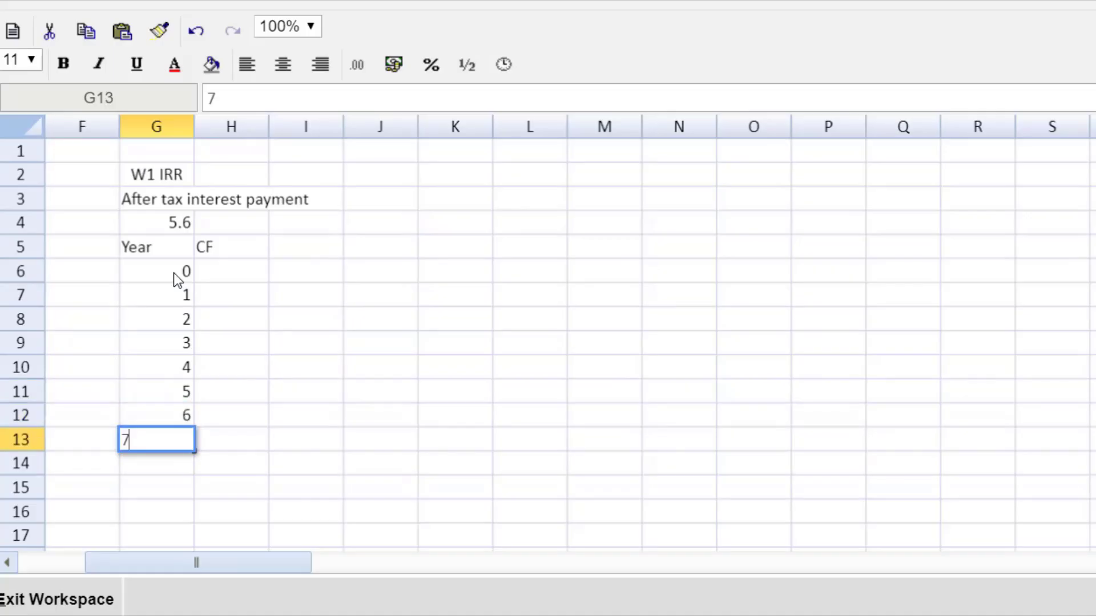
pyautogui.press('Tab')
pyautogui.press('Up')
pyautogui.press('Up')
pyautogui.press('Up')
pyautogui.press('Up')
pyautogui.press('Up')
pyautogui.press('Up')
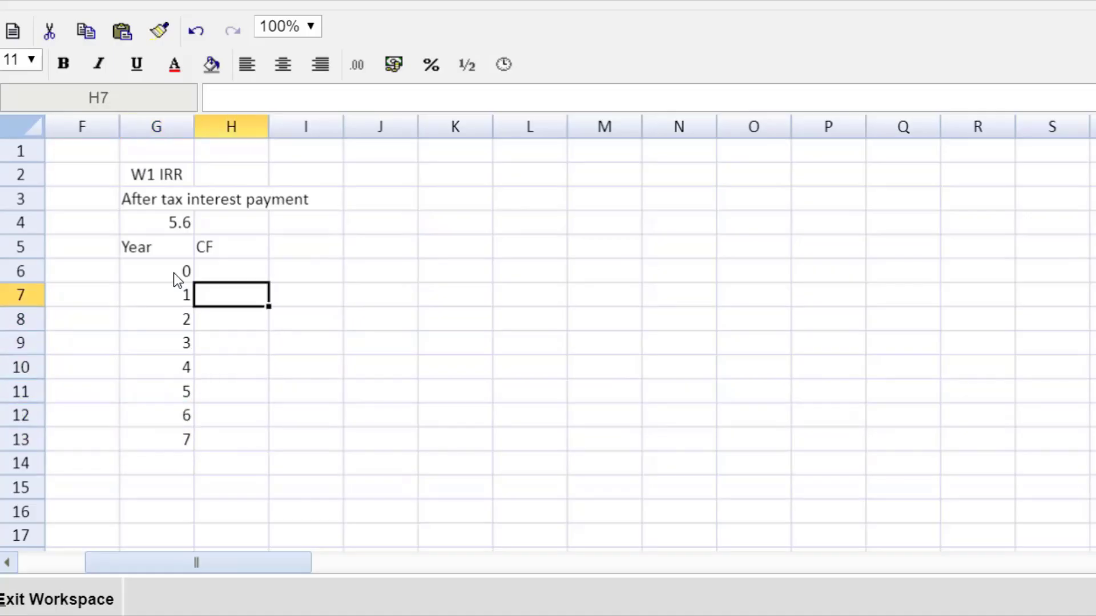
pyautogui.press('Up')
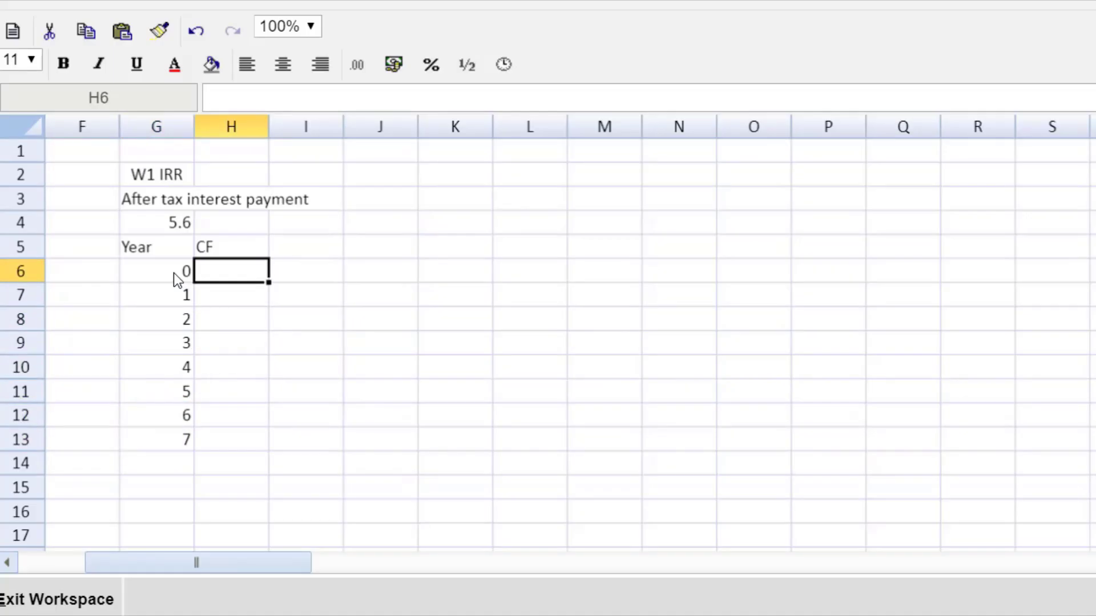
# Enter cash flows of -107.14 in H6 and 5.6 in H7.
pyautogui.write('-')
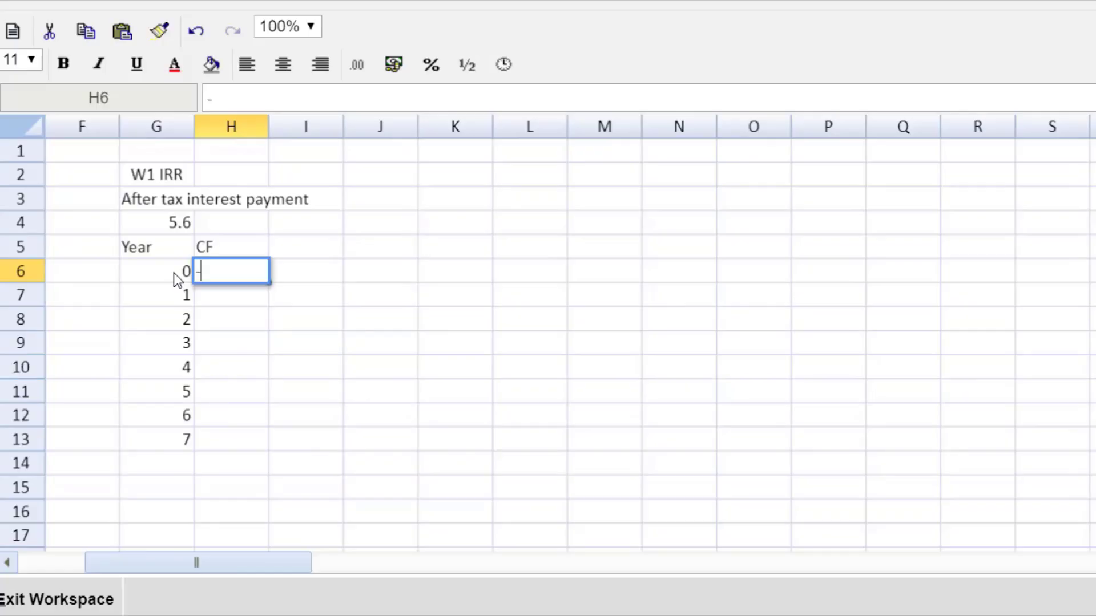
pyautogui.write('107.14')
pyautogui.press('Return')
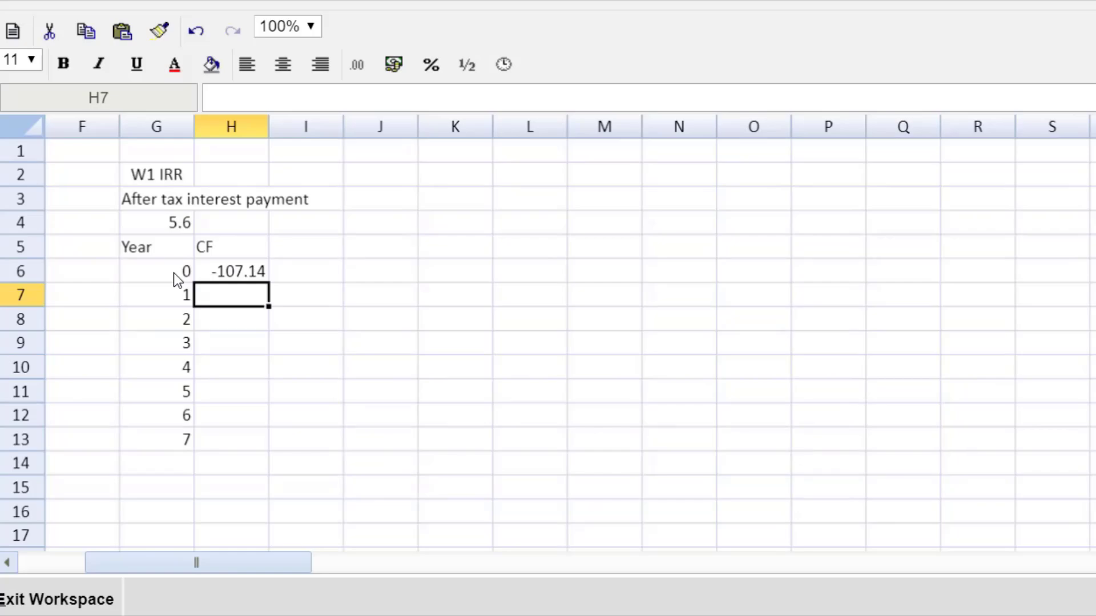
pyautogui.write('56')
pyautogui.press('BackSpace')
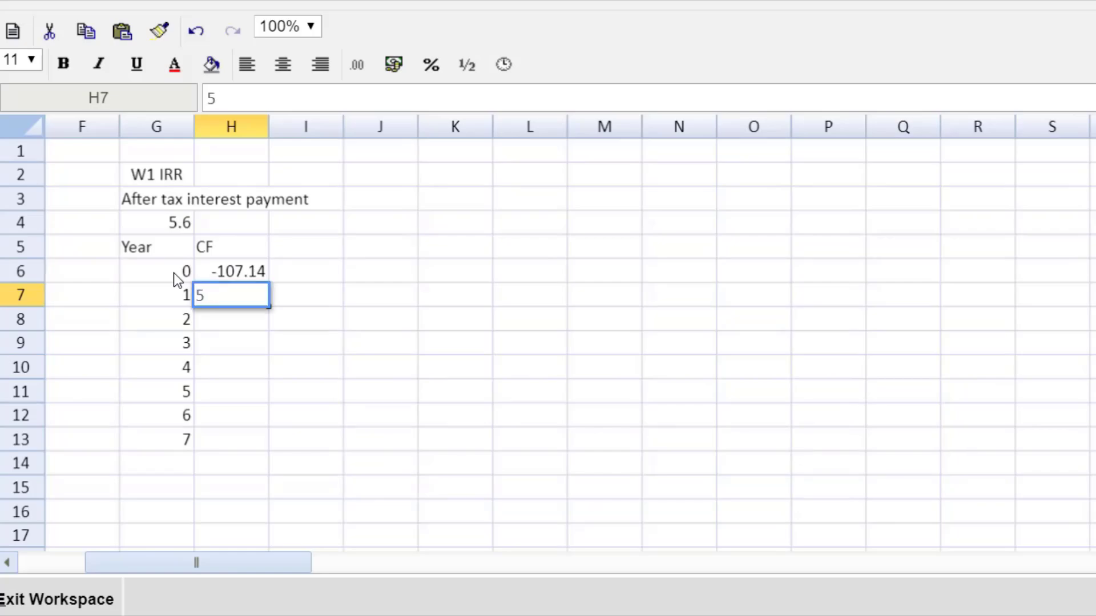
pyautogui.write('.6')
pyautogui.press('Return')
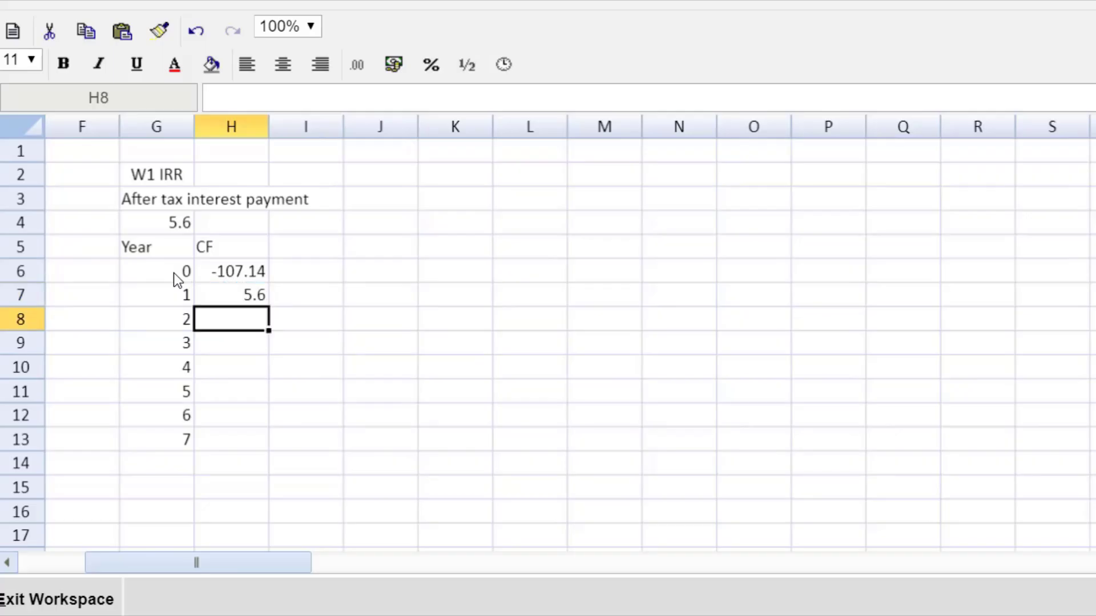
# Fill the 5.6 cash flow down through H13.
pyautogui.click(227, 301)
pyautogui.press('Delete')
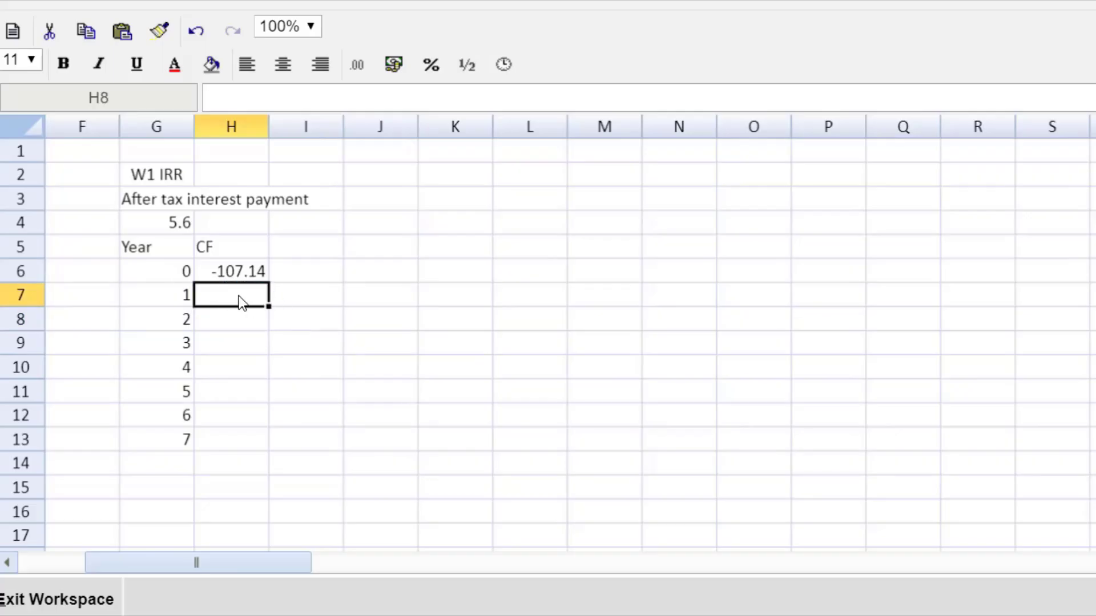
pyautogui.hotkey('ctrl', 'z')
pyautogui.click(260, 302)
pyautogui.moveTo(267, 306); pyautogui.dragTo(263, 437)
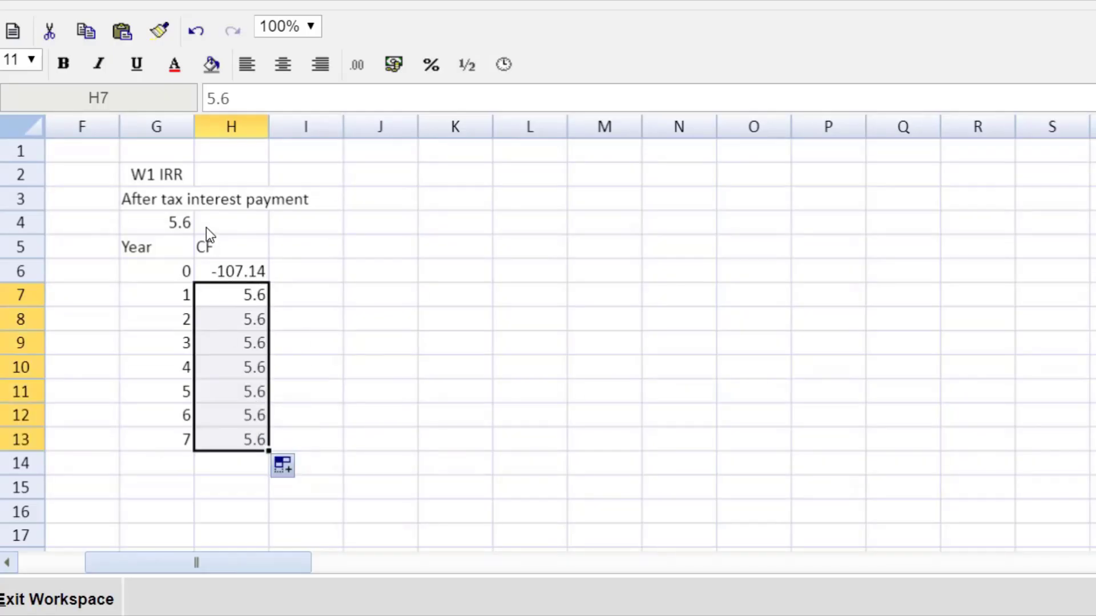
# Change the year 7 cash flow in H13 to 105.6 and zoom back to 200%.
pyautogui.click(208, 98)
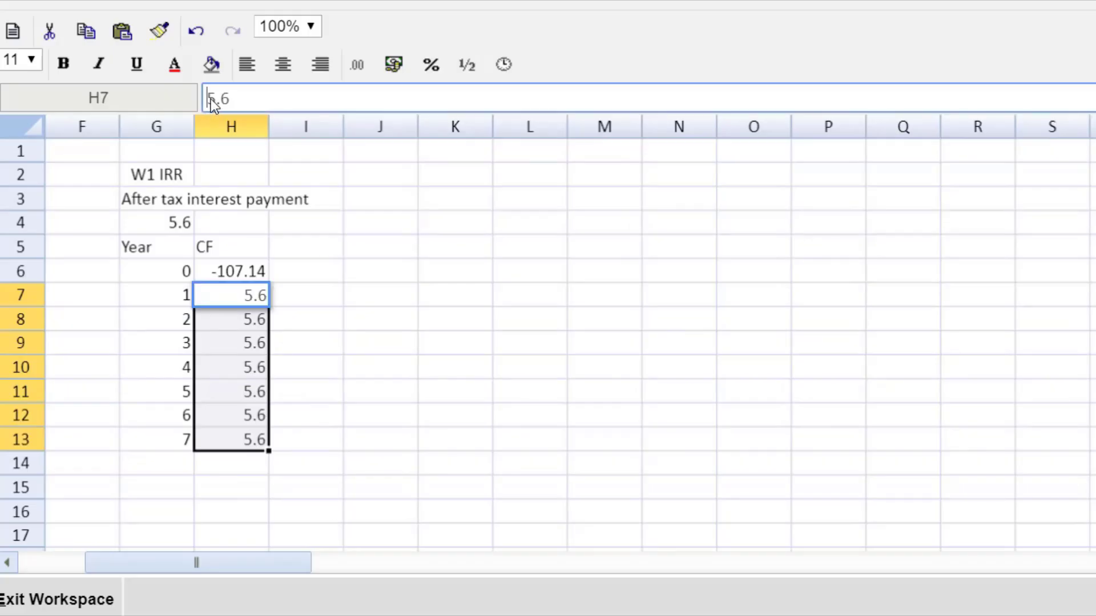
pyautogui.write('10')
pyautogui.press('Return')
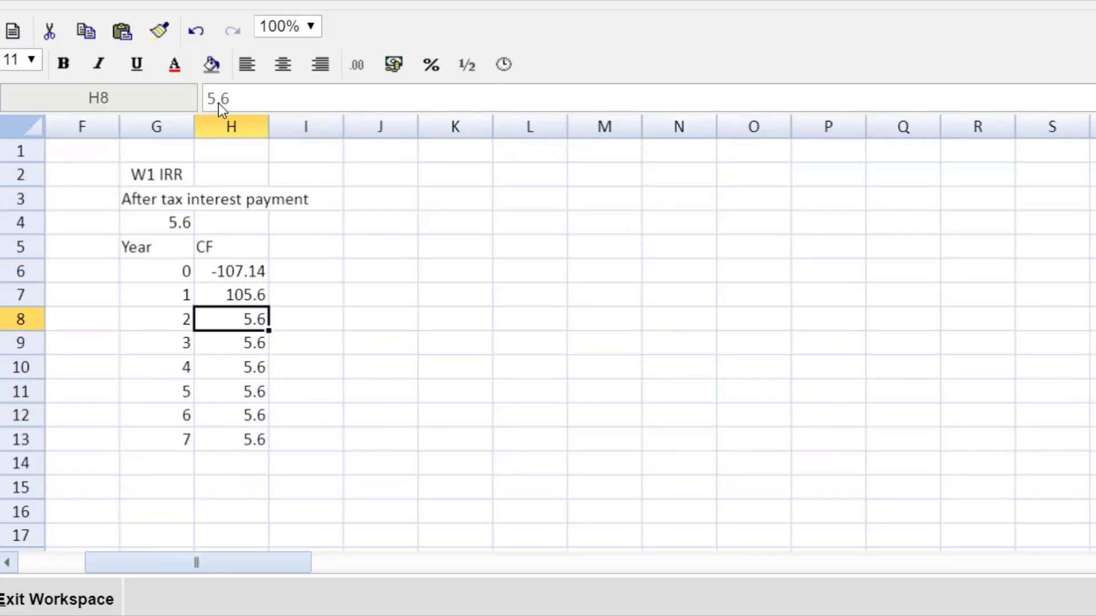
pyautogui.hotkey('ctrl', 'z')
pyautogui.press('Down')
pyautogui.press('Down')
pyautogui.press('Down')
pyautogui.press('Down')
pyautogui.press('Down')
pyautogui.write('105.6')
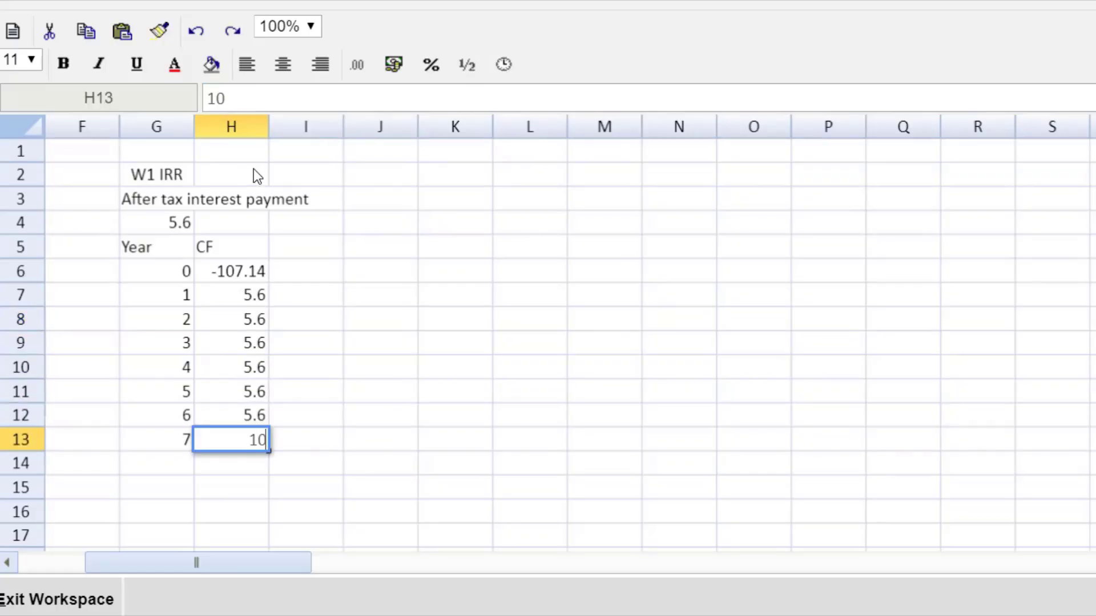
pyautogui.press('Return')
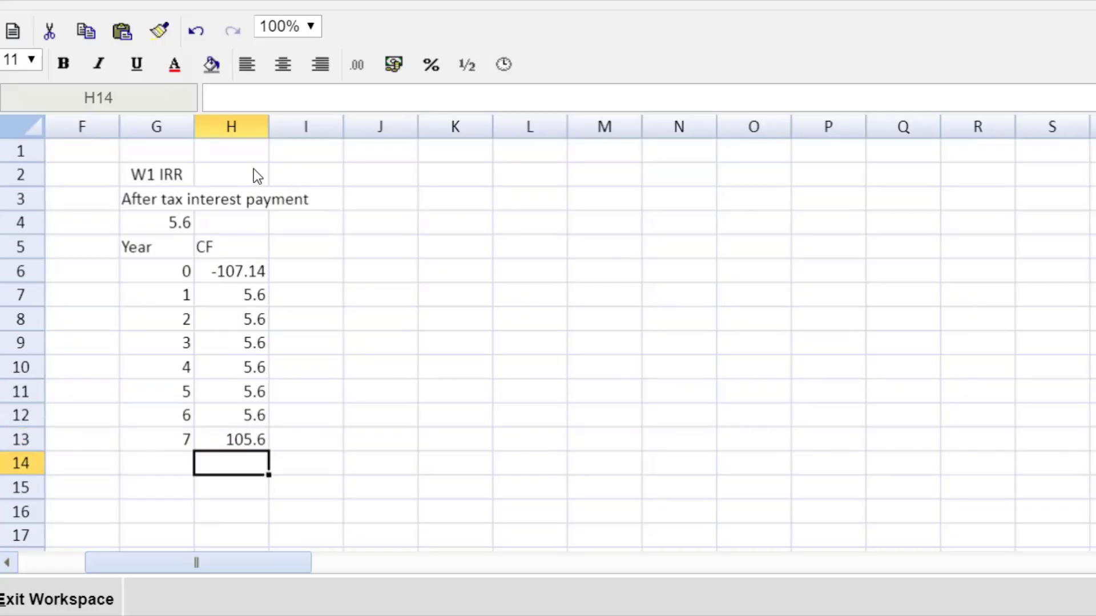
pyautogui.click(314, 25)
pyautogui.click(285, 126)
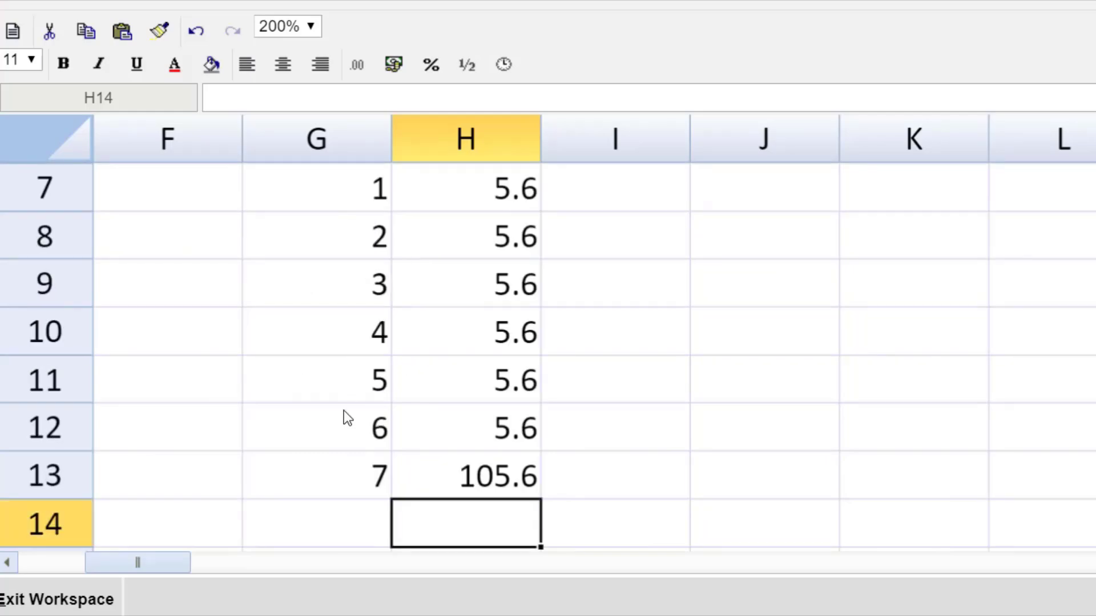
# Enter =IRR(H6:H13) in H14 to get the loan note cost.
pyautogui.write('=IRR')
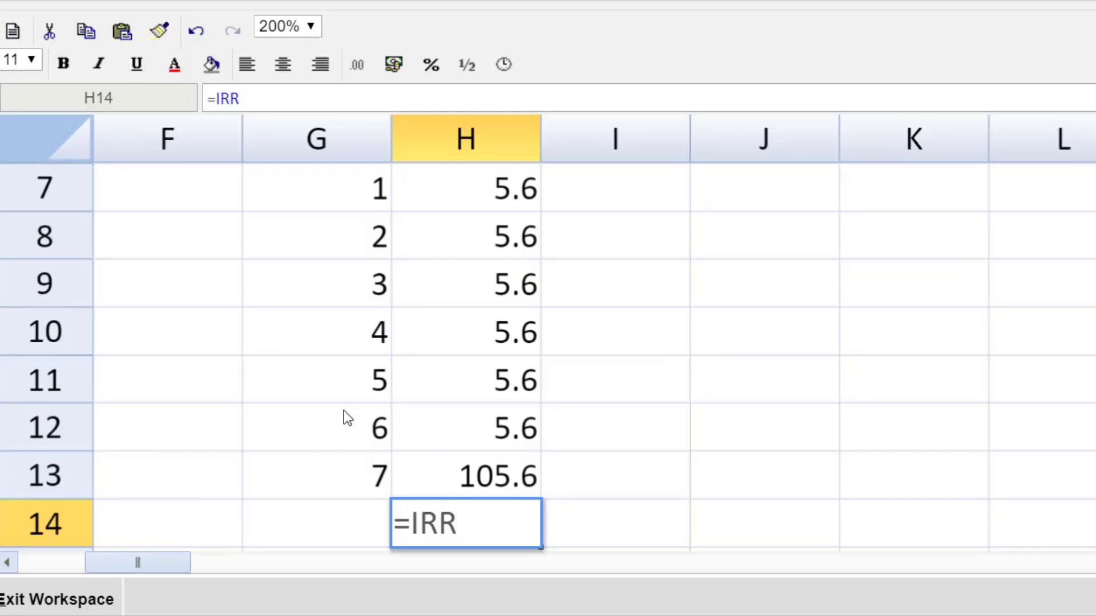
pyautogui.write('(')
pyautogui.moveTo(462, 463); pyautogui.dragTo(516, 277)
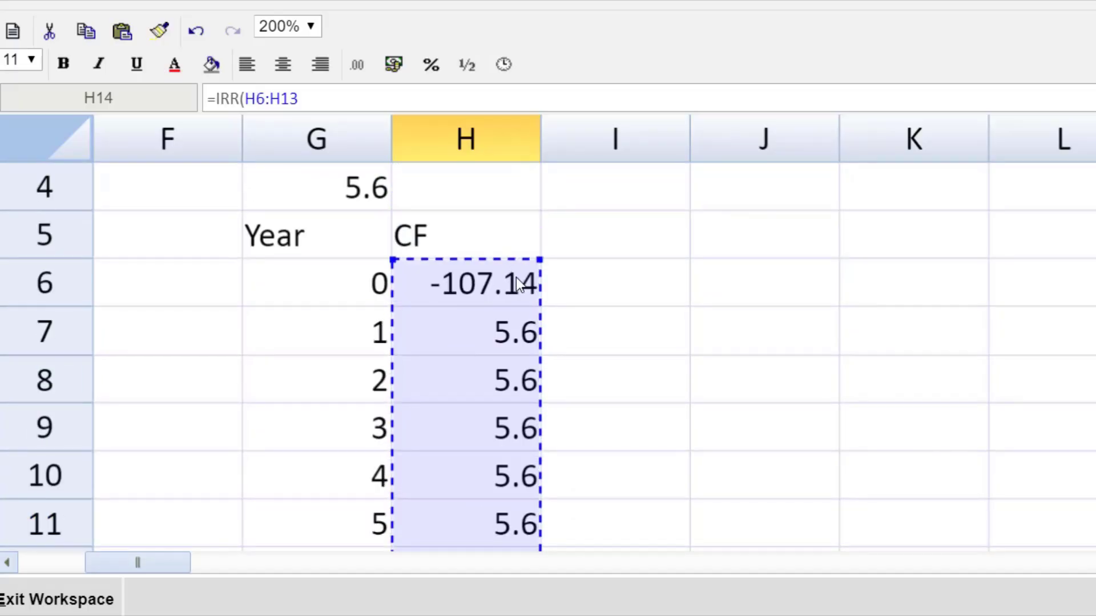
pyautogui.write(')')
pyautogui.press('Return')
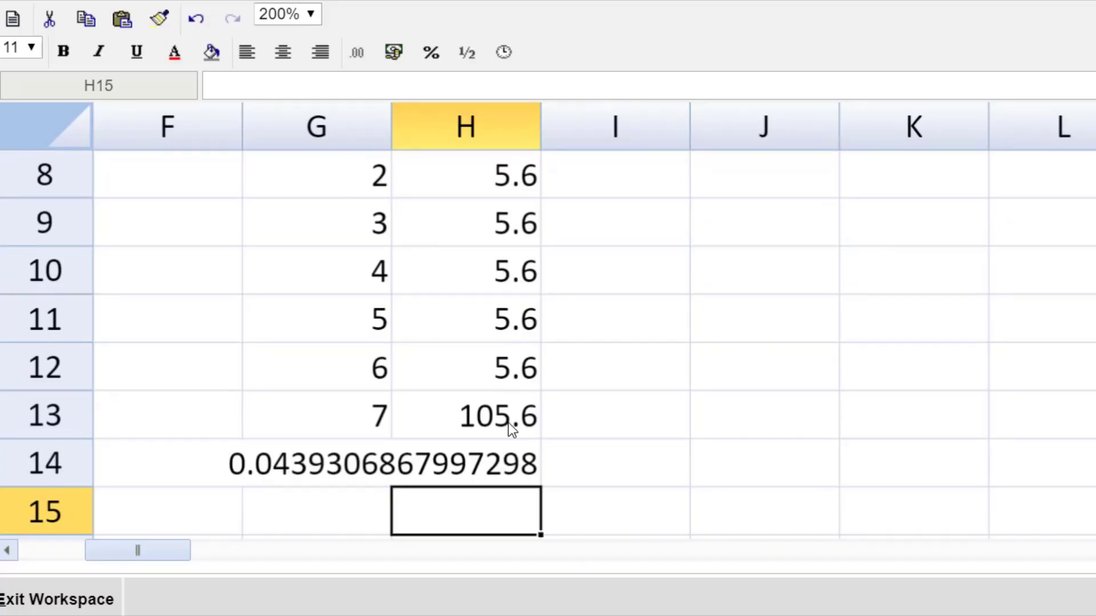
# Format H14 as a one-decimal percentage showing 4.4%, then zoom to 100%.
pyautogui.click(480, 462)
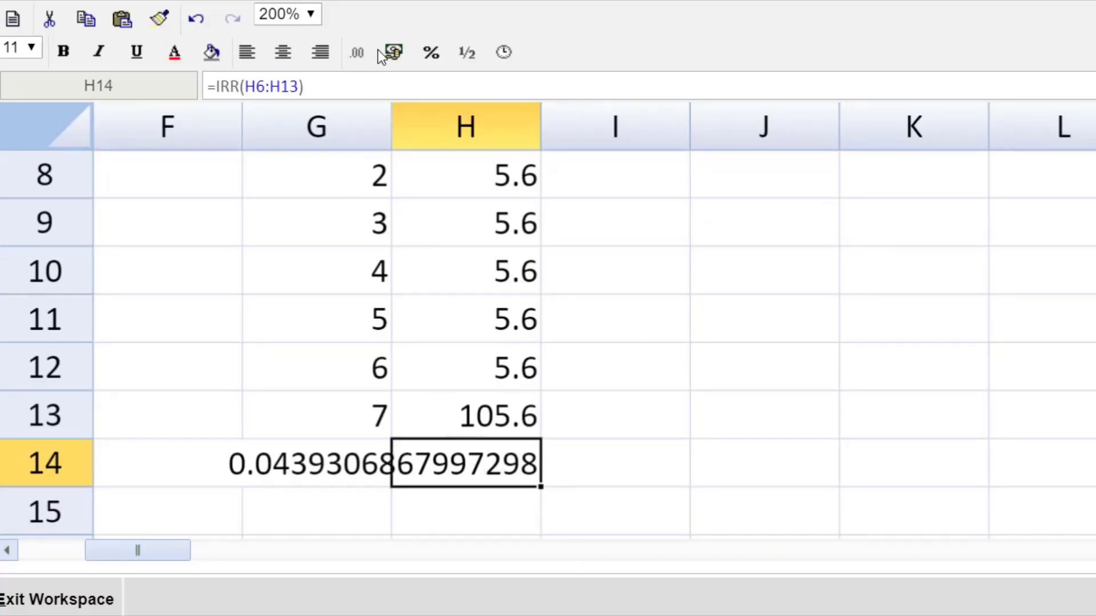
pyautogui.click(429, 52)
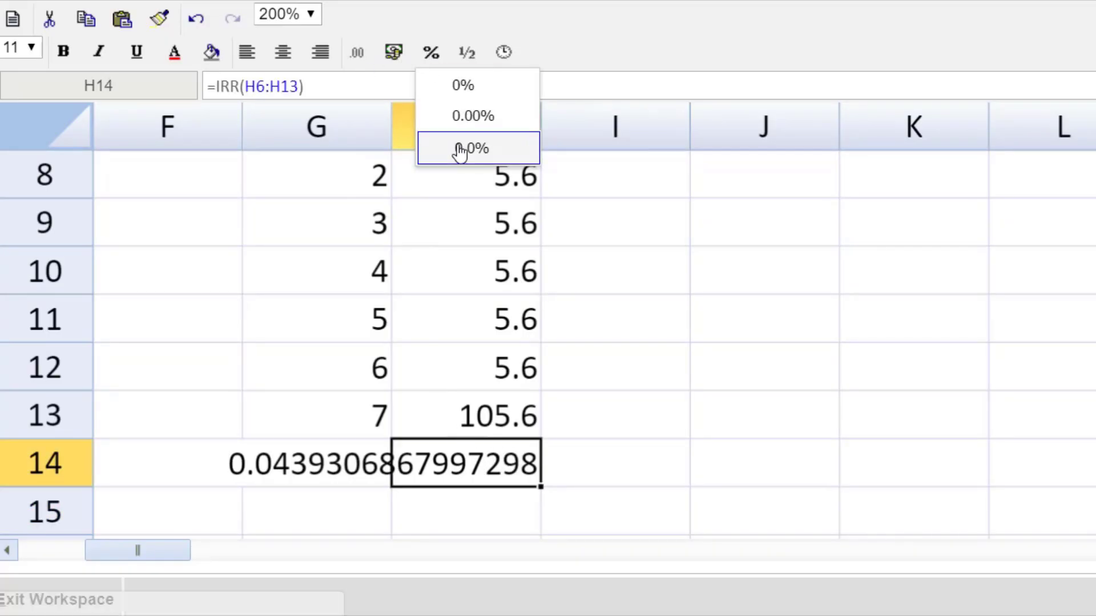
pyautogui.click(435, 151)
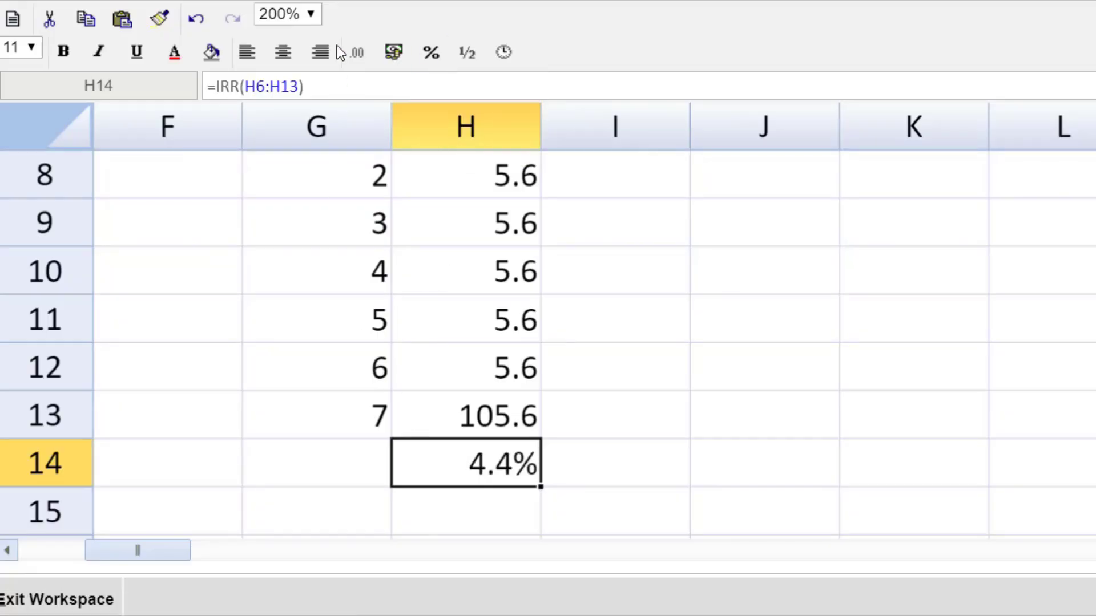
pyautogui.click(313, 11)
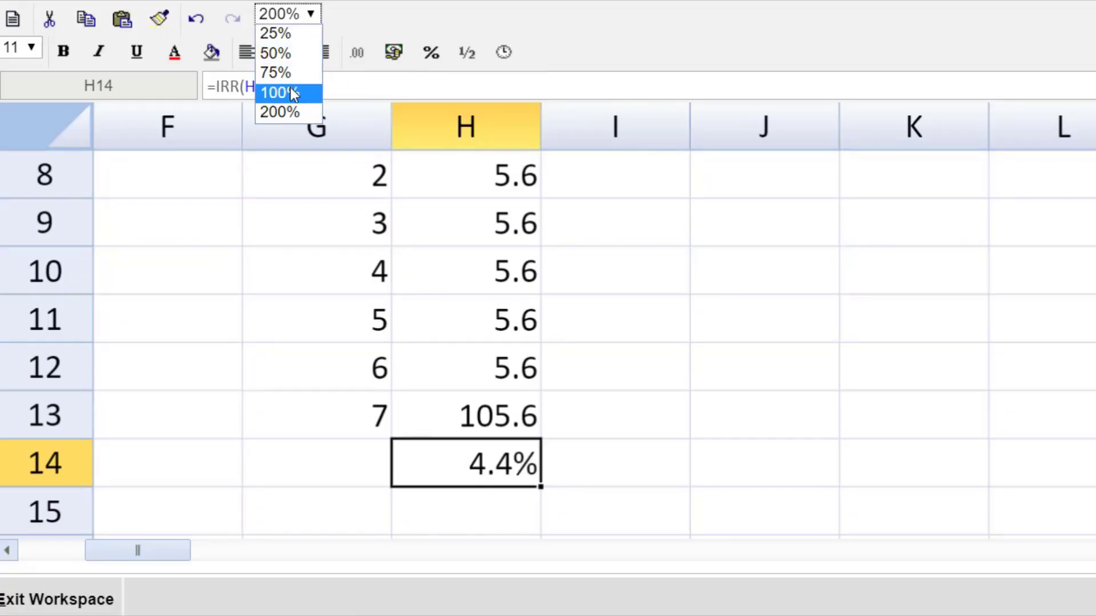
pyautogui.click(290, 89)
pyautogui.moveTo(262, 555); pyautogui.dragTo(97, 549)
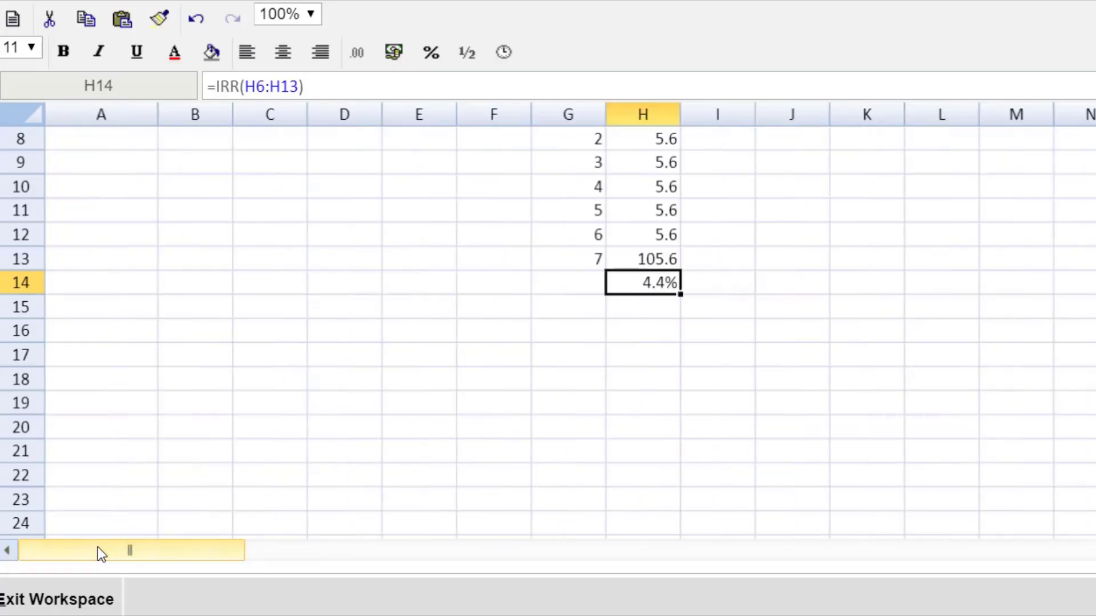
# Link C4 to the W1 IRR result with =H14 for the 4.4% loan note cost.
pyautogui.click(277, 205)
pyautogui.write('=')
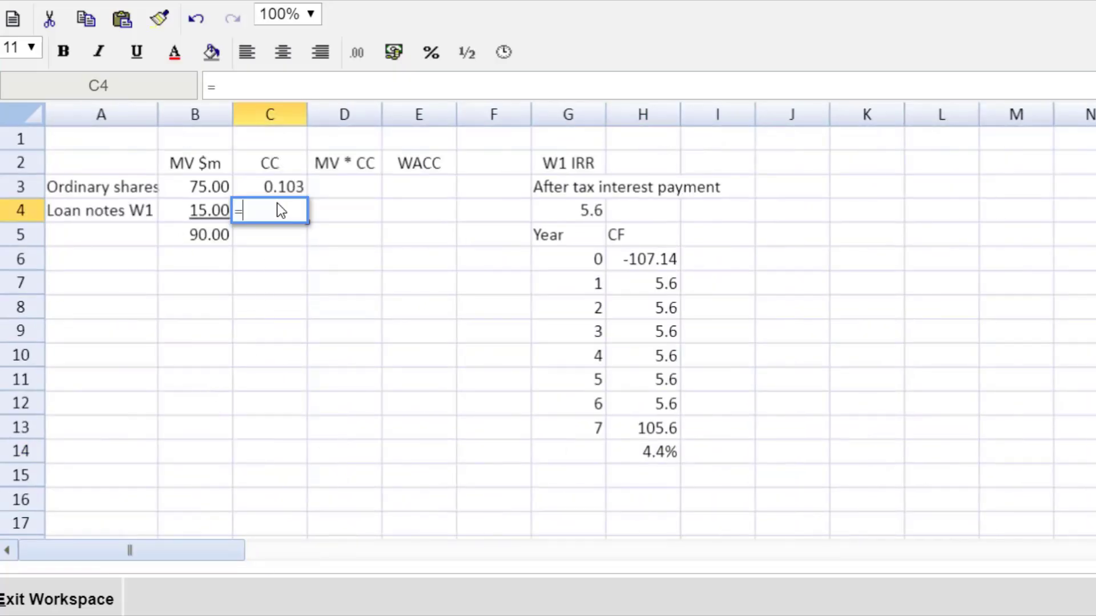
pyautogui.click(639, 451)
pyautogui.press('Return')
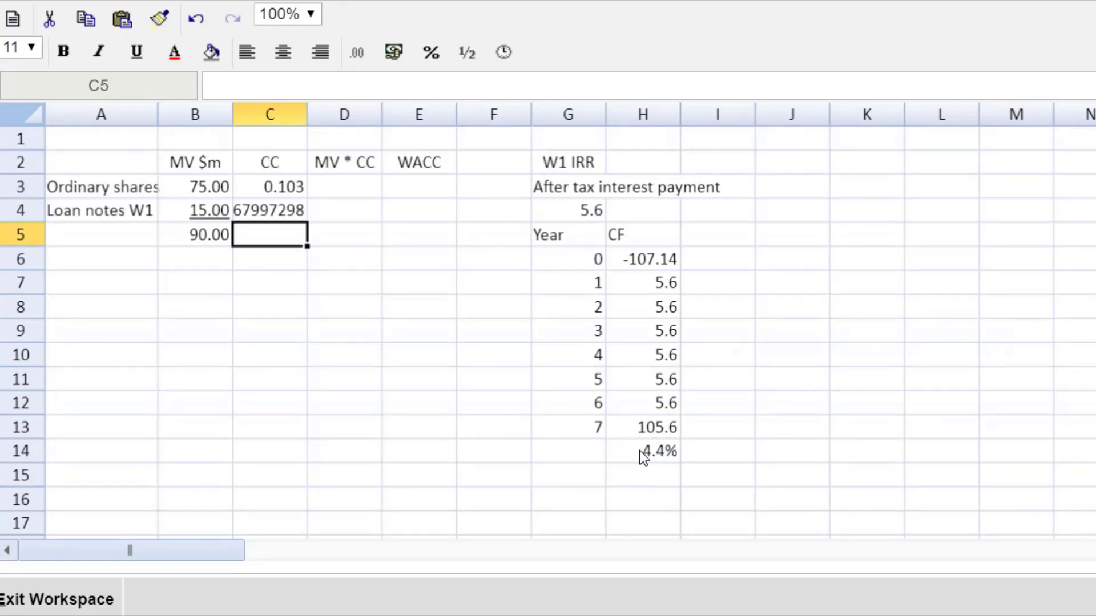
# Format the costs in C3:C4 as one-decimal percentages, 10.3% and 4.4%.
pyautogui.moveTo(285, 194); pyautogui.dragTo(280, 216)
pyautogui.click(360, 55)
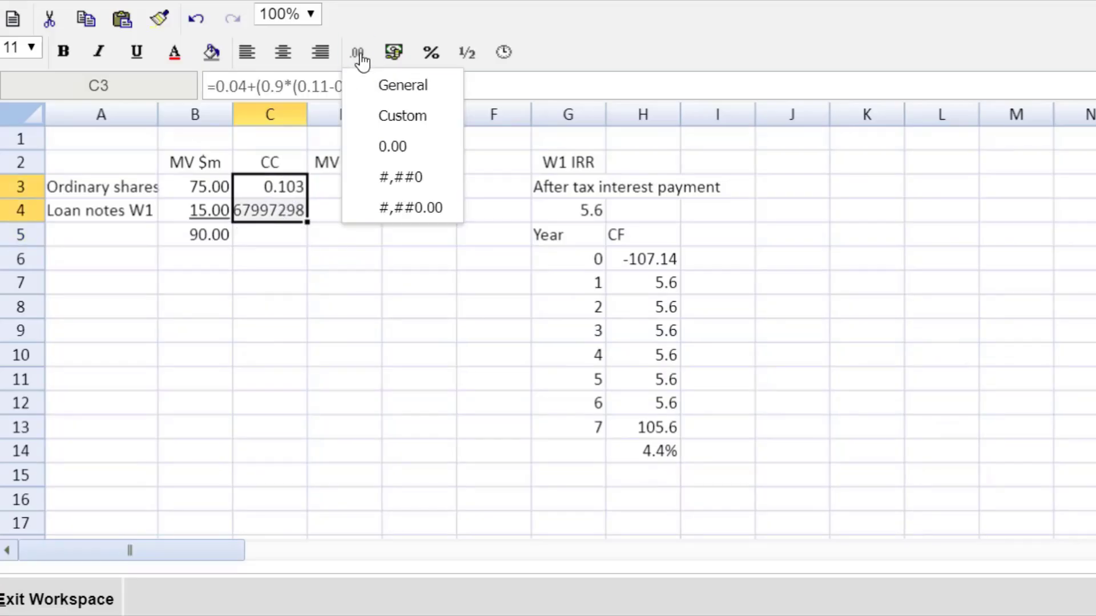
pyautogui.click(431, 53)
pyautogui.click(441, 158)
# Zoom the sheet to 200%.
pyautogui.click(316, 16)
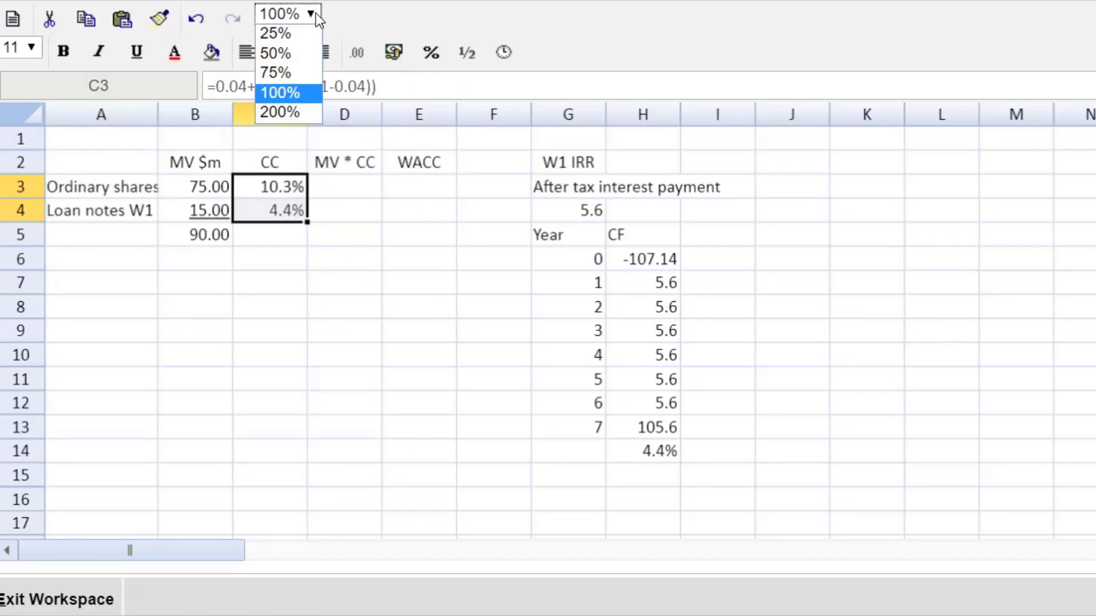
pyautogui.click(309, 109)
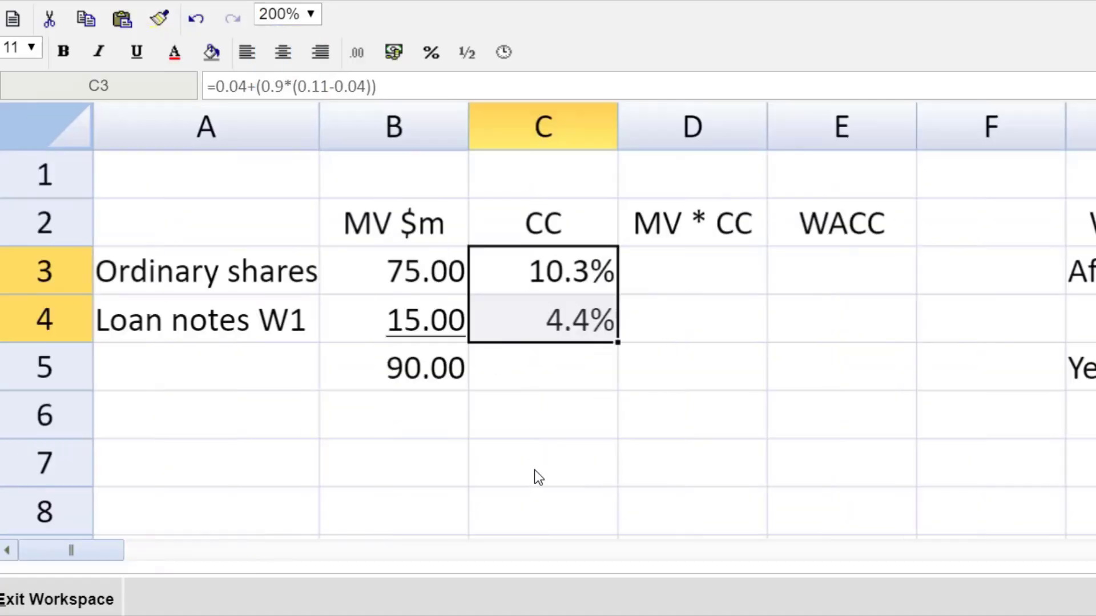
pyautogui.click(686, 282)
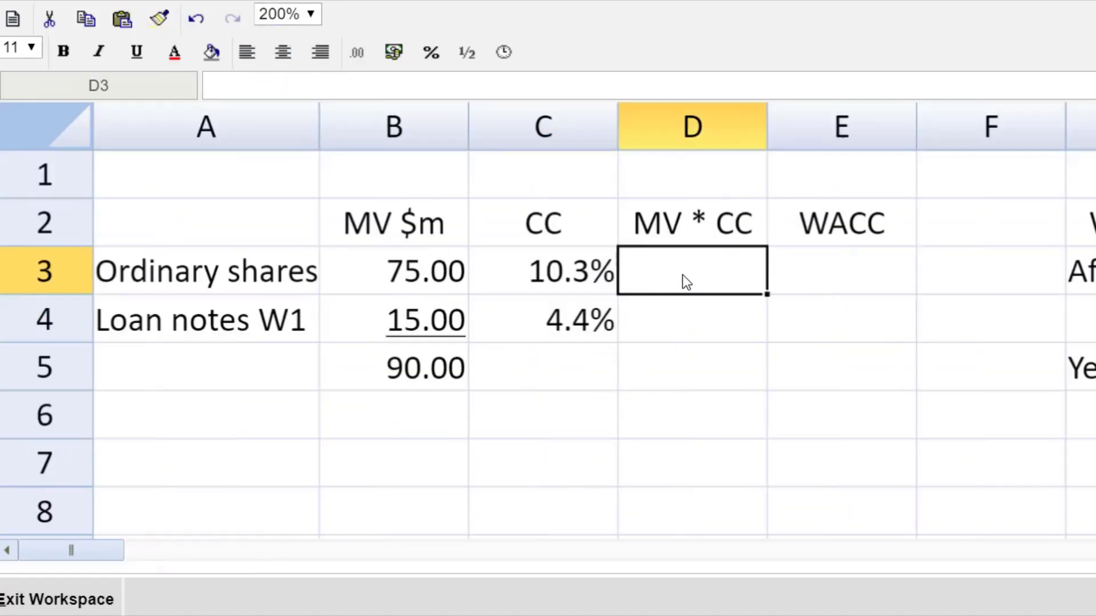
# Enter =B3*C3 in D3 and fill the product formula down to D4.
pyautogui.write('=')
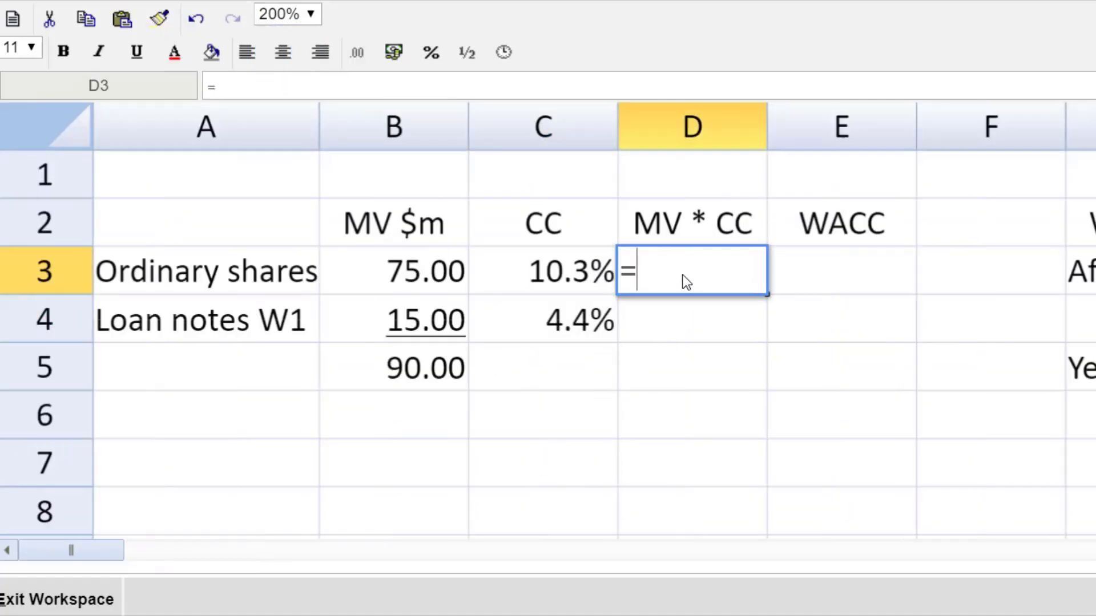
pyautogui.click(438, 268)
pyautogui.write('*')
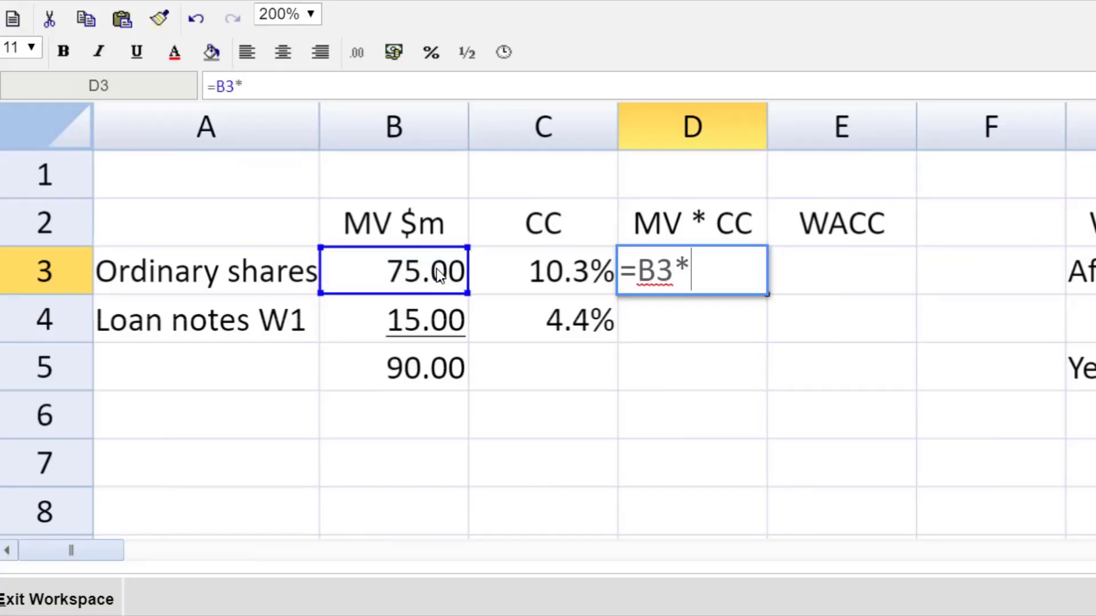
pyautogui.click(568, 264)
pyautogui.press('Return')
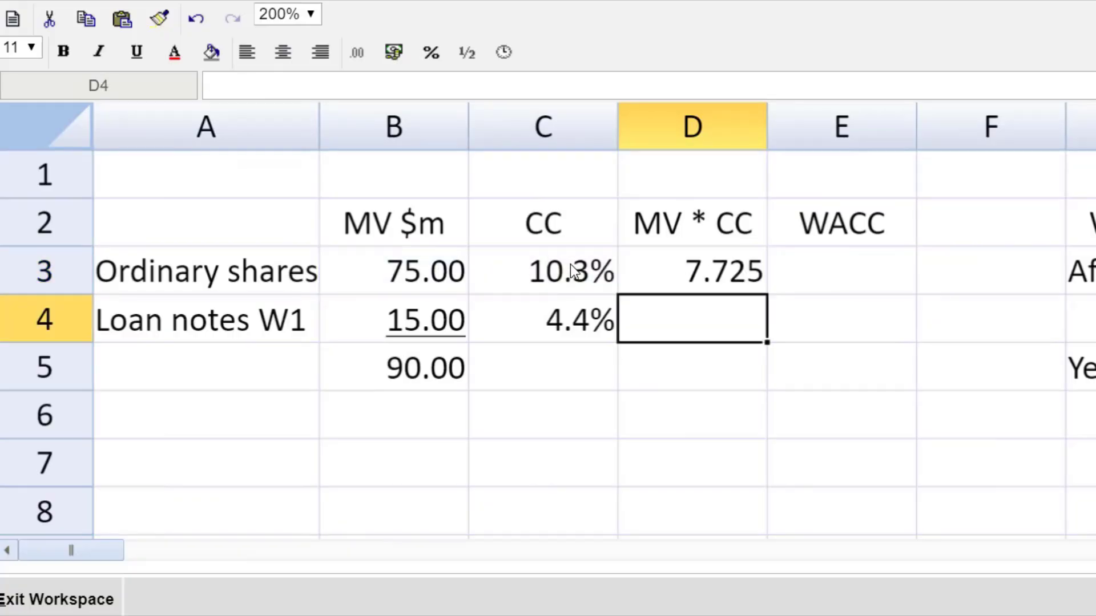
pyautogui.click(737, 264)
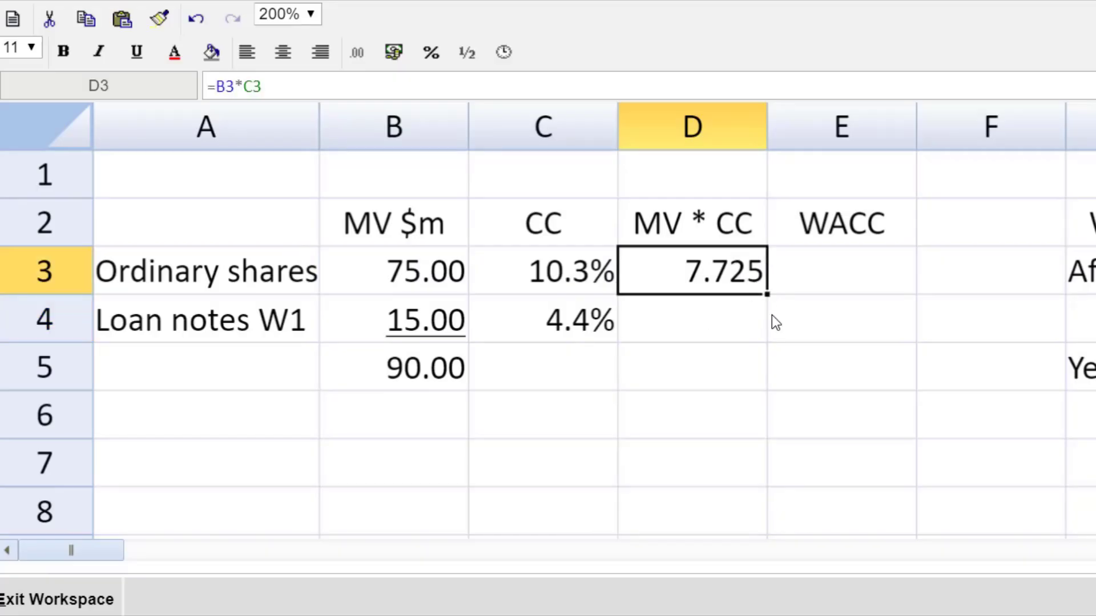
pyautogui.moveTo(767, 294); pyautogui.dragTo(742, 337)
# Total the MV×CC column in D5 with =SUM(D3:D4).
pyautogui.click(699, 369)
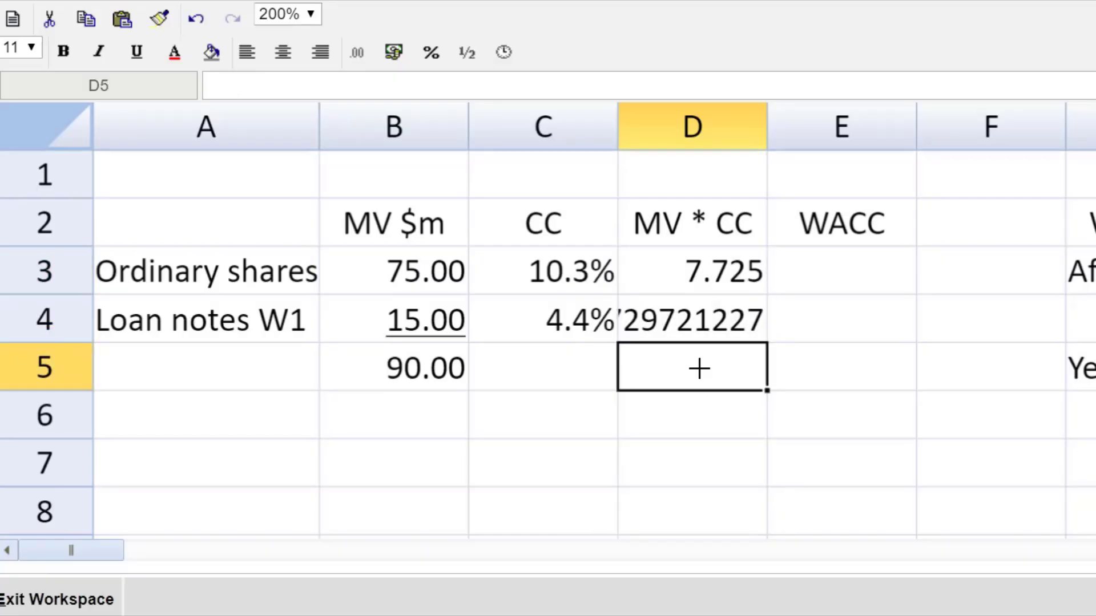
pyautogui.write('=su')
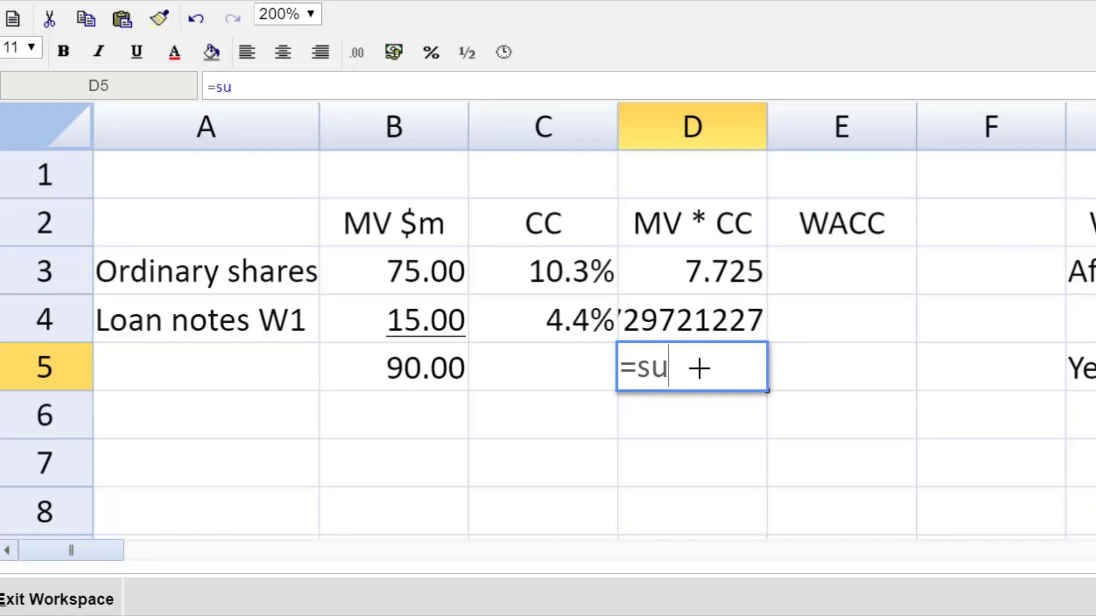
pyautogui.write('m(')
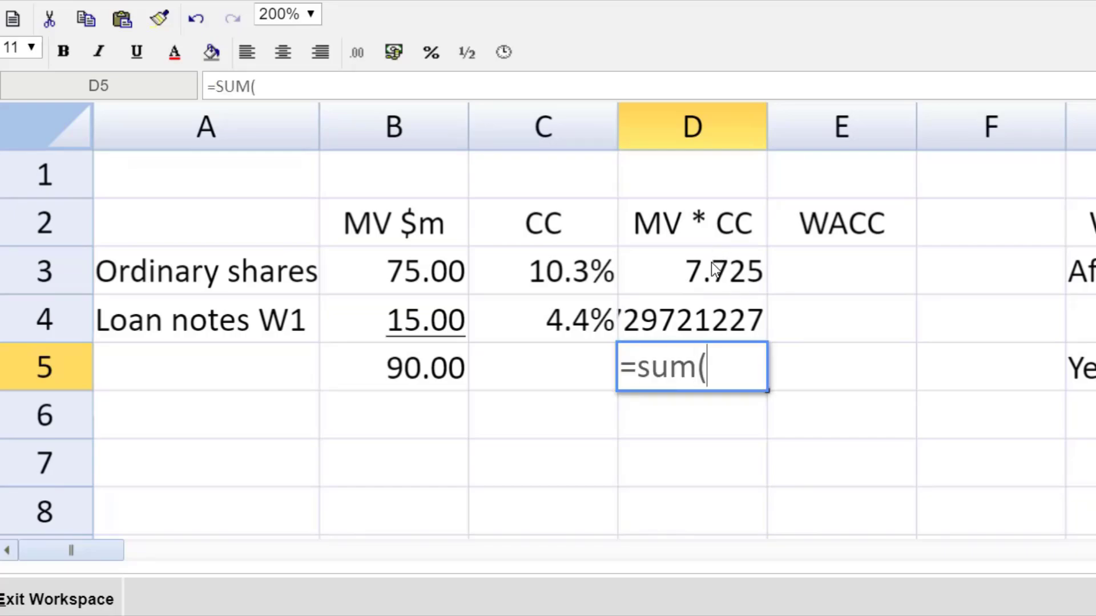
pyautogui.moveTo(710, 266); pyautogui.dragTo(705, 303)
pyautogui.write(')')
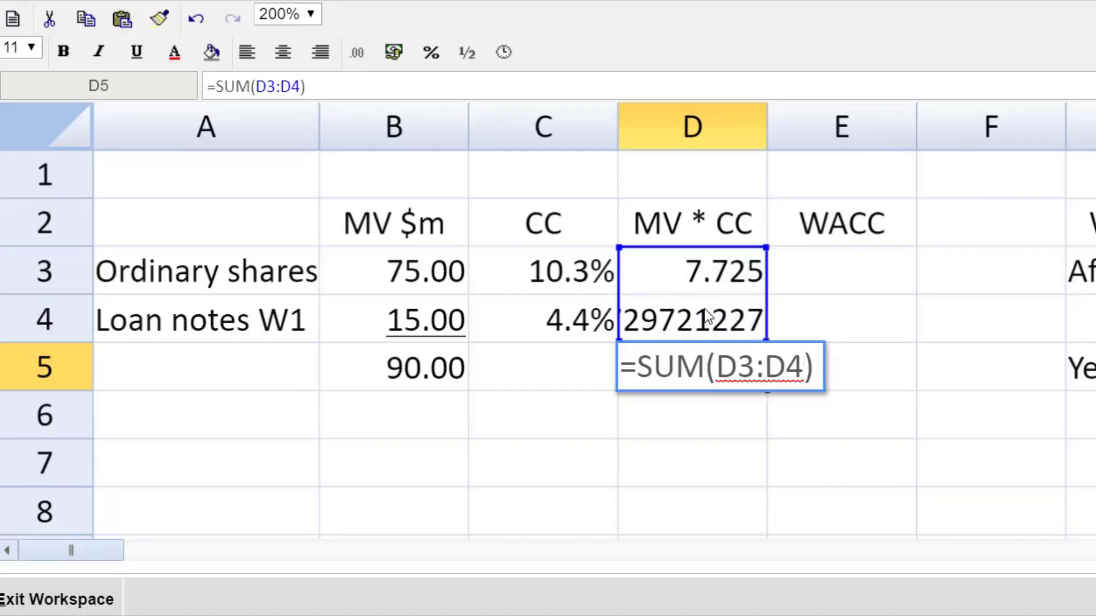
pyautogui.press('Return')
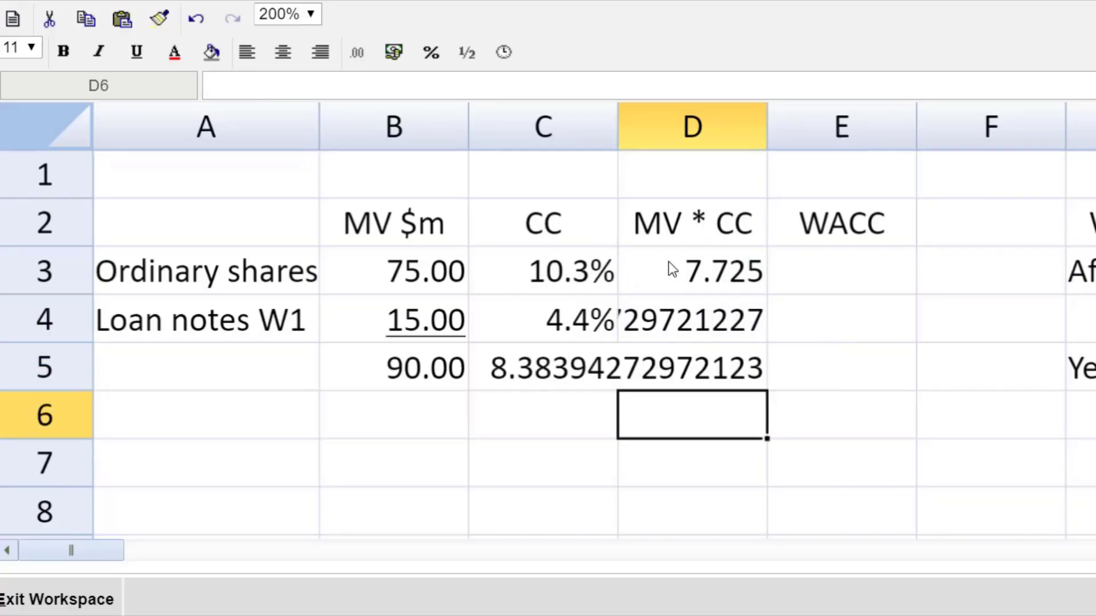
# Format D3:D5 with two decimals (7.73, 0.66, 8.38) and underline the 0.66 in D4.
pyautogui.moveTo(669, 261); pyautogui.dragTo(648, 361)
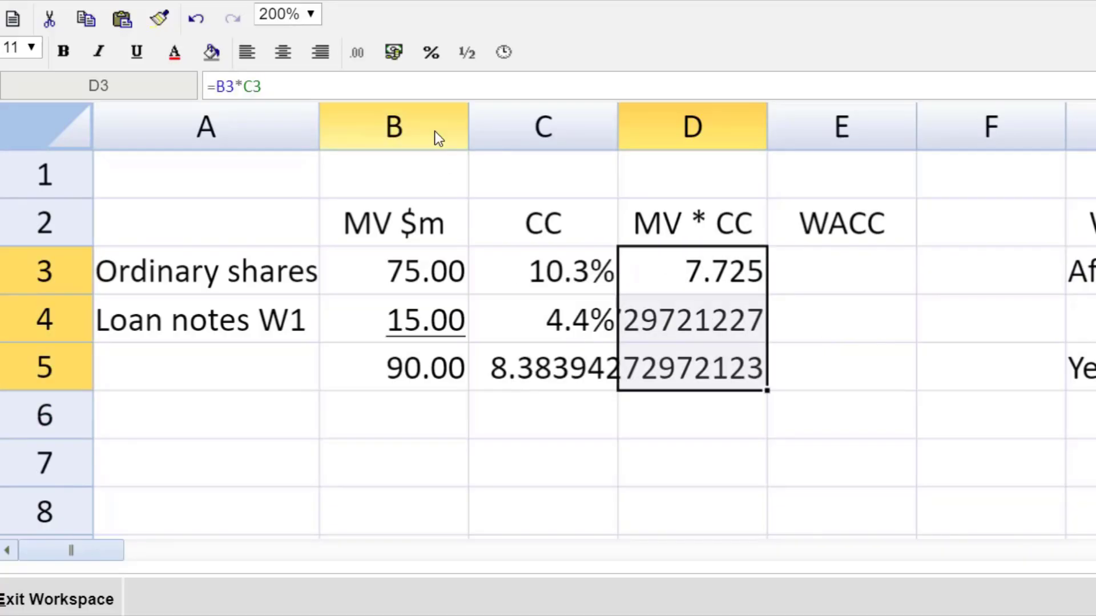
pyautogui.click(358, 53)
pyautogui.click(374, 209)
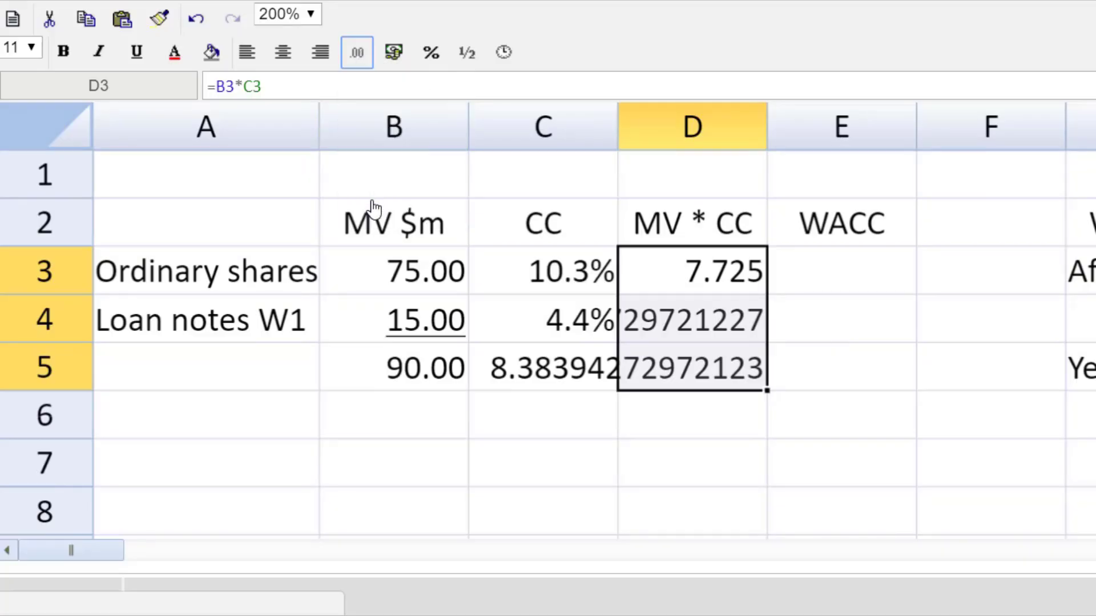
pyautogui.click(693, 321)
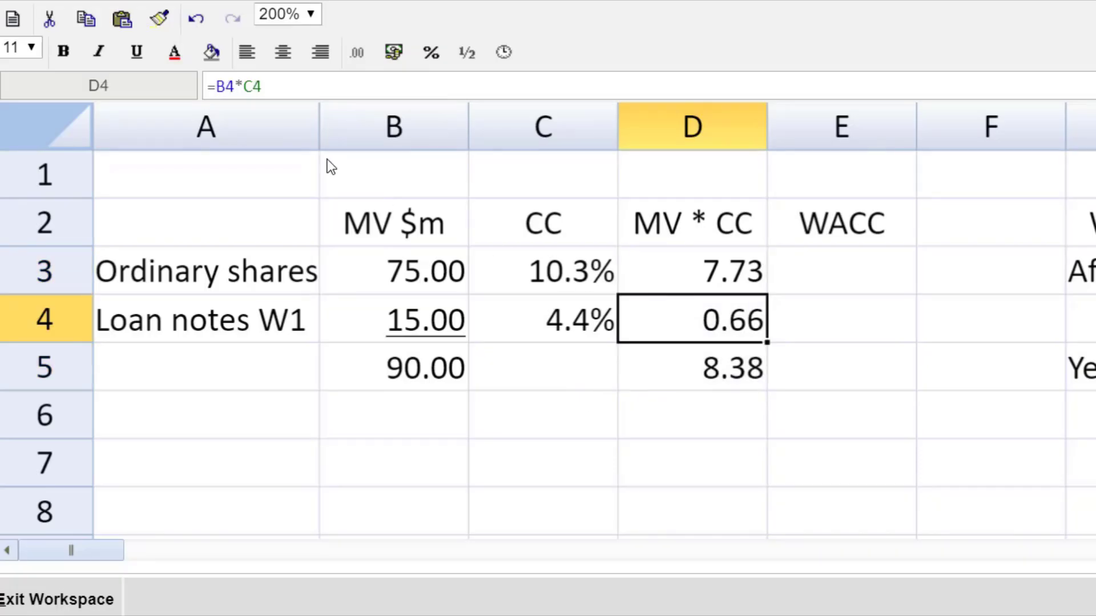
pyautogui.click(138, 52)
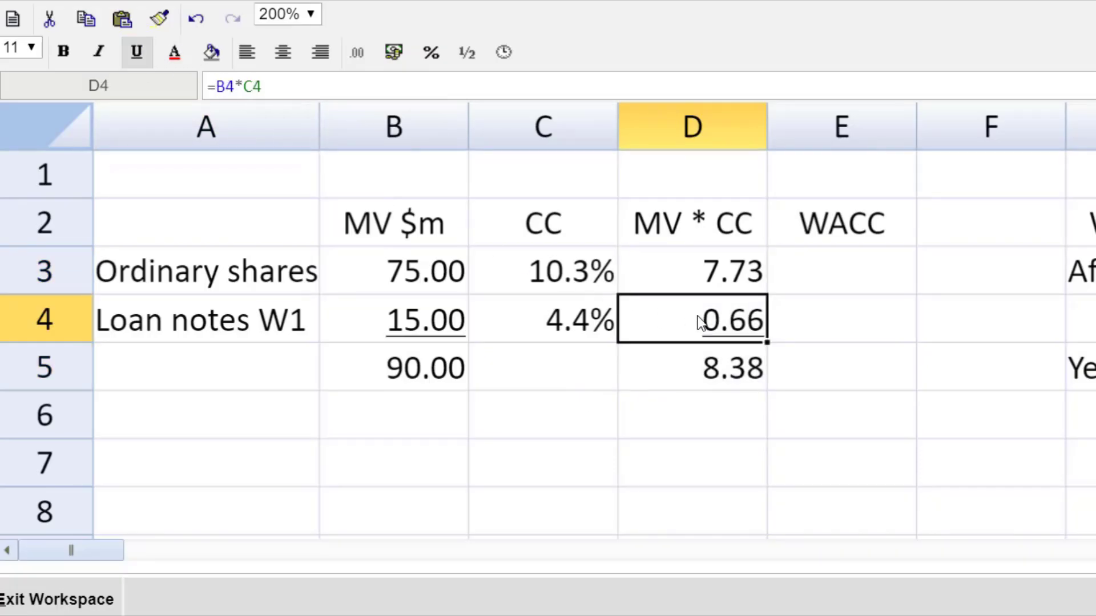
pyautogui.click(807, 364)
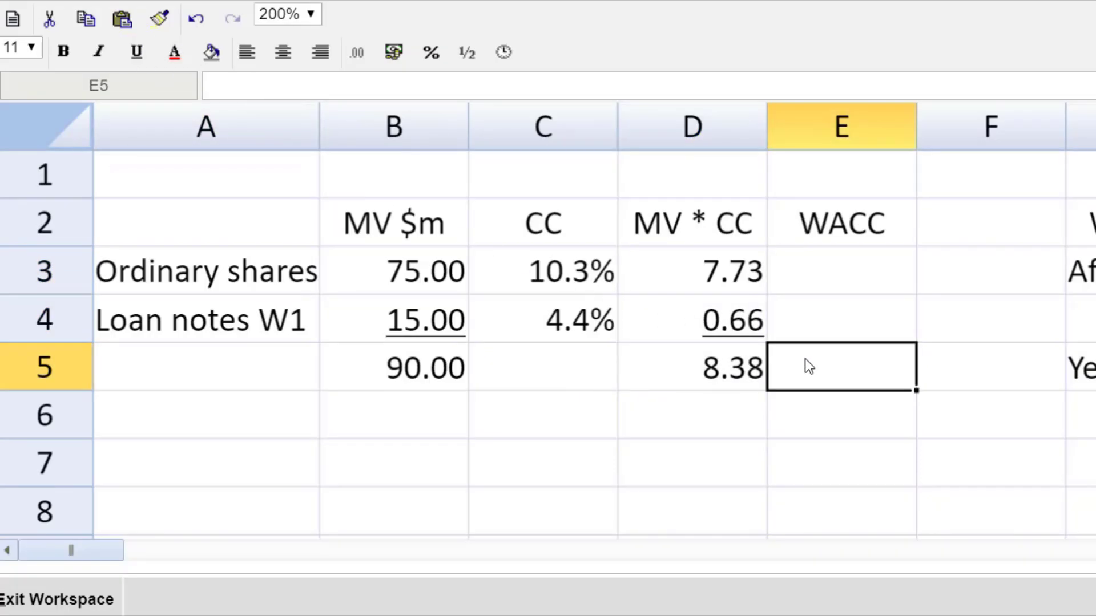
# Calculate the WACC in E5 with =D5/B5.
pyautogui.write('=')
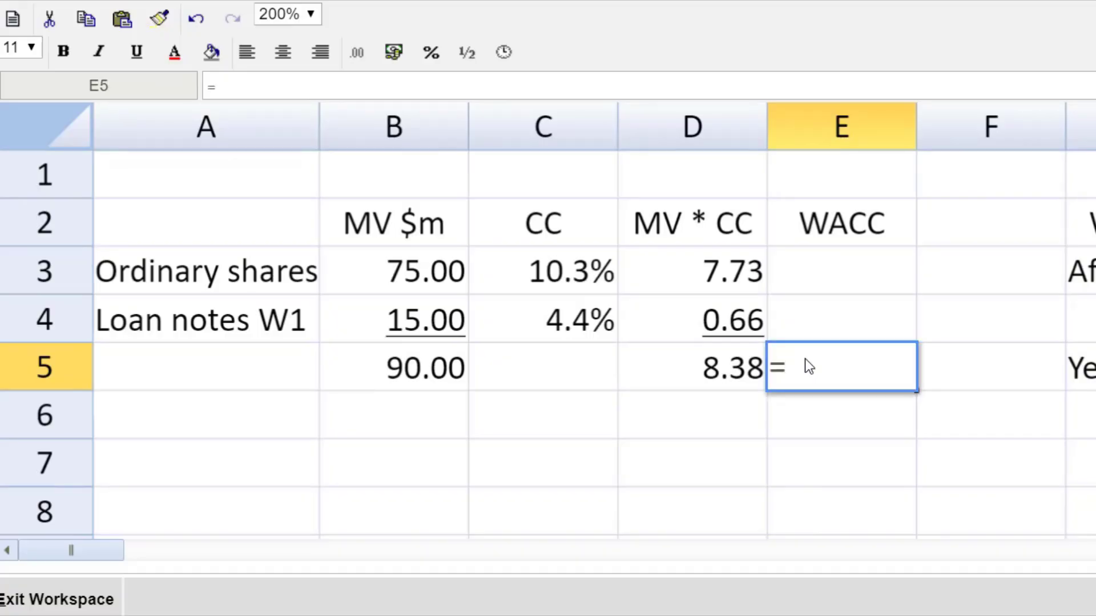
pyautogui.click(744, 376)
pyautogui.write('/')
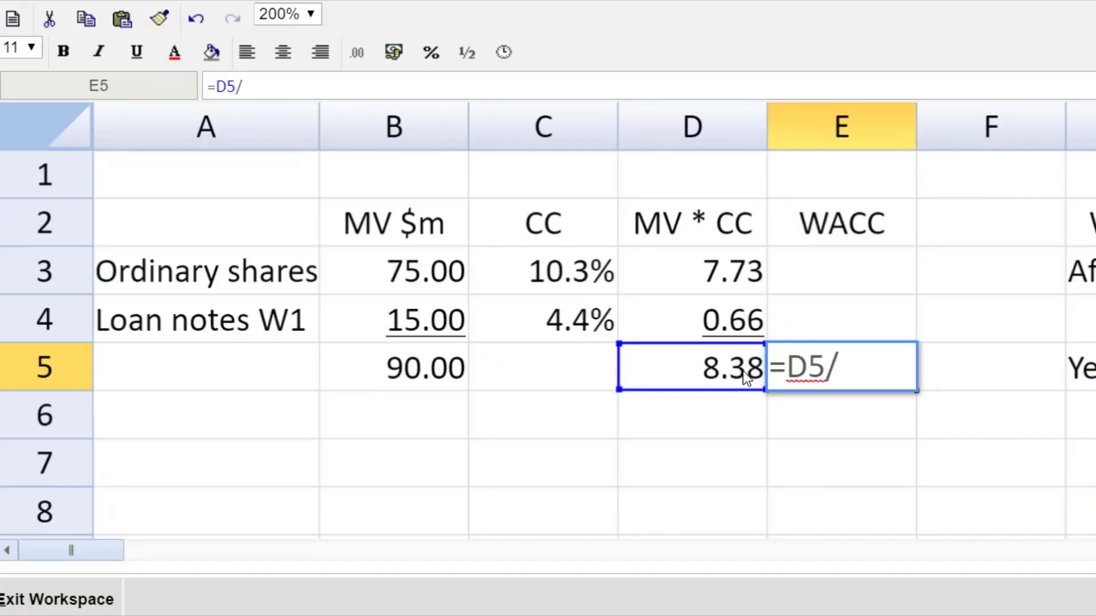
pyautogui.click(416, 357)
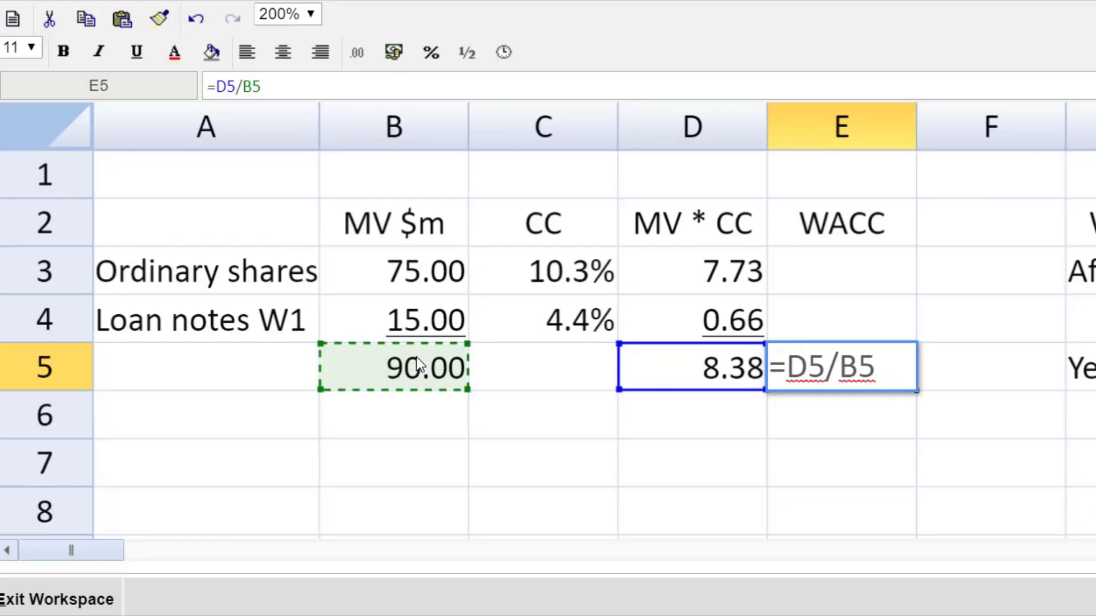
pyautogui.press('Return')
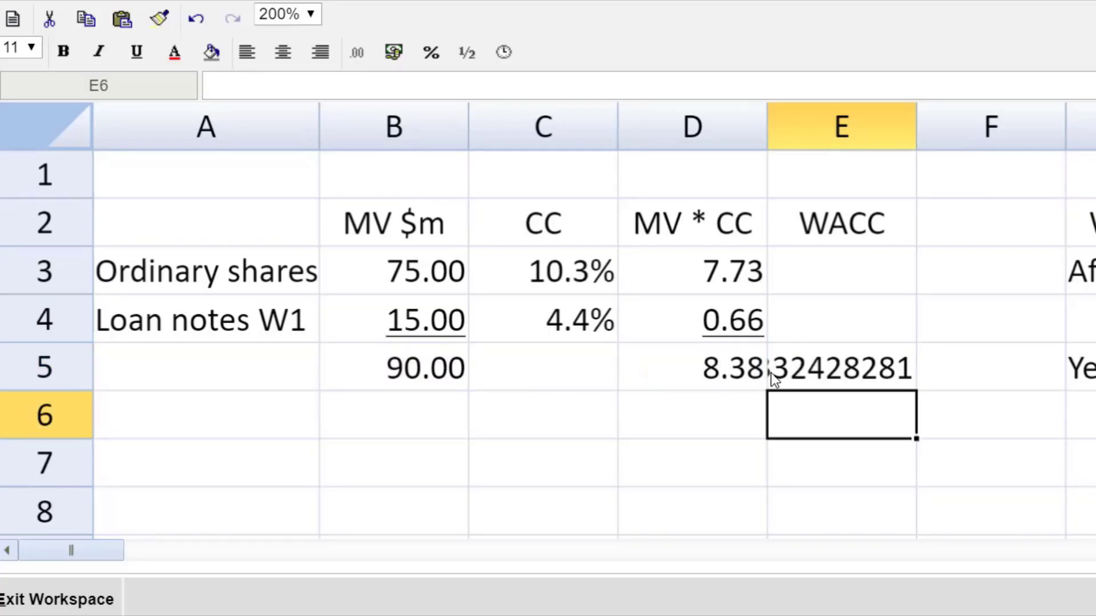
pyautogui.press('Up')
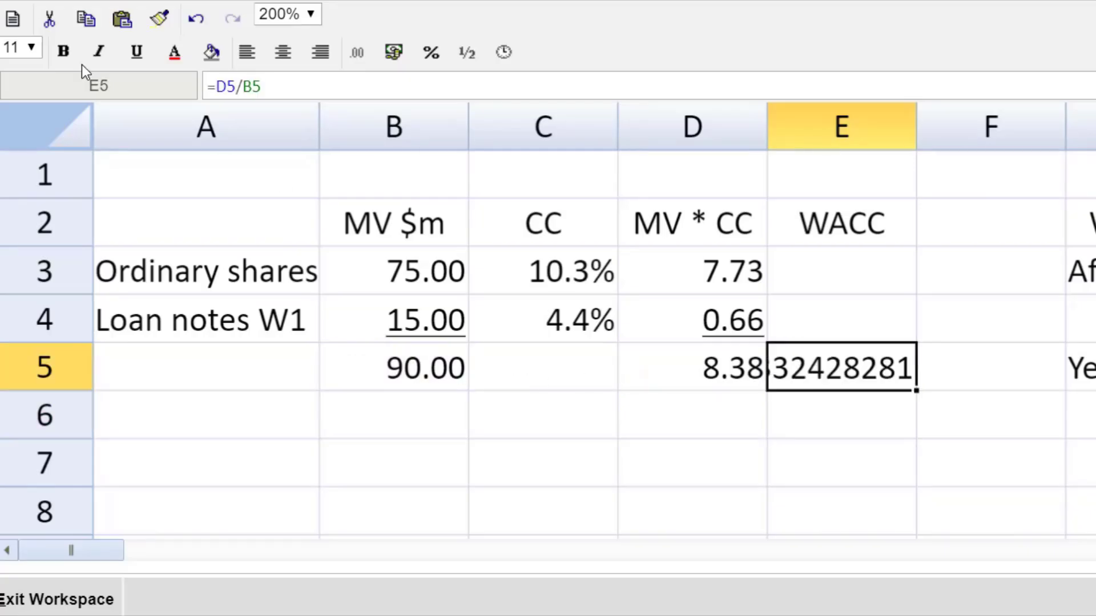
# Show the WACC as a bold one-decimal 9.3% and reset zoom to 100%.
pyautogui.click(431, 52)
pyautogui.click(449, 148)
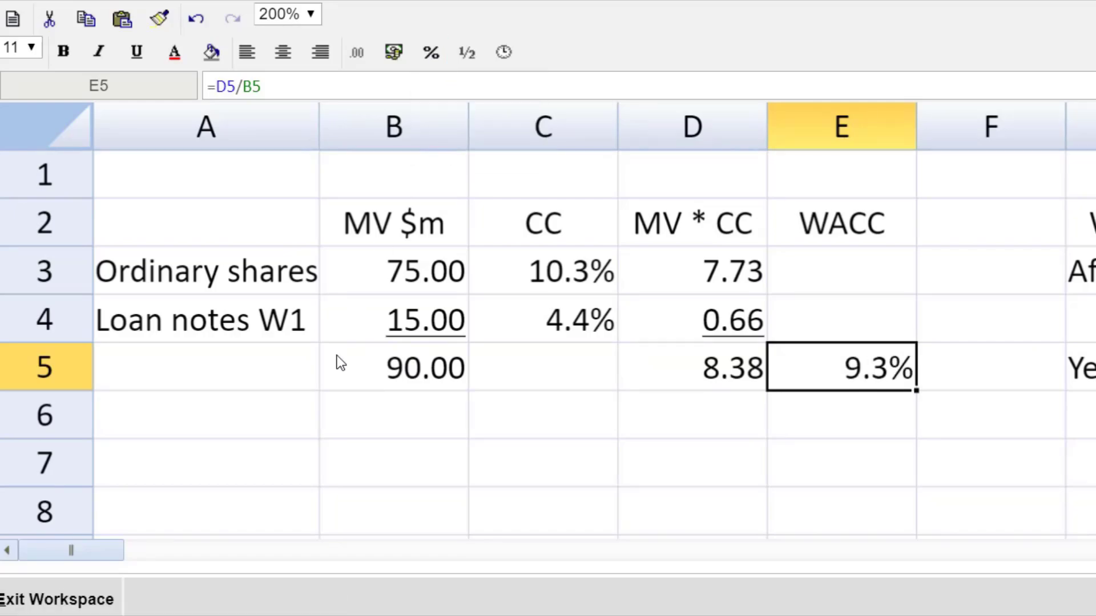
pyautogui.click(308, 13)
pyautogui.click(304, 90)
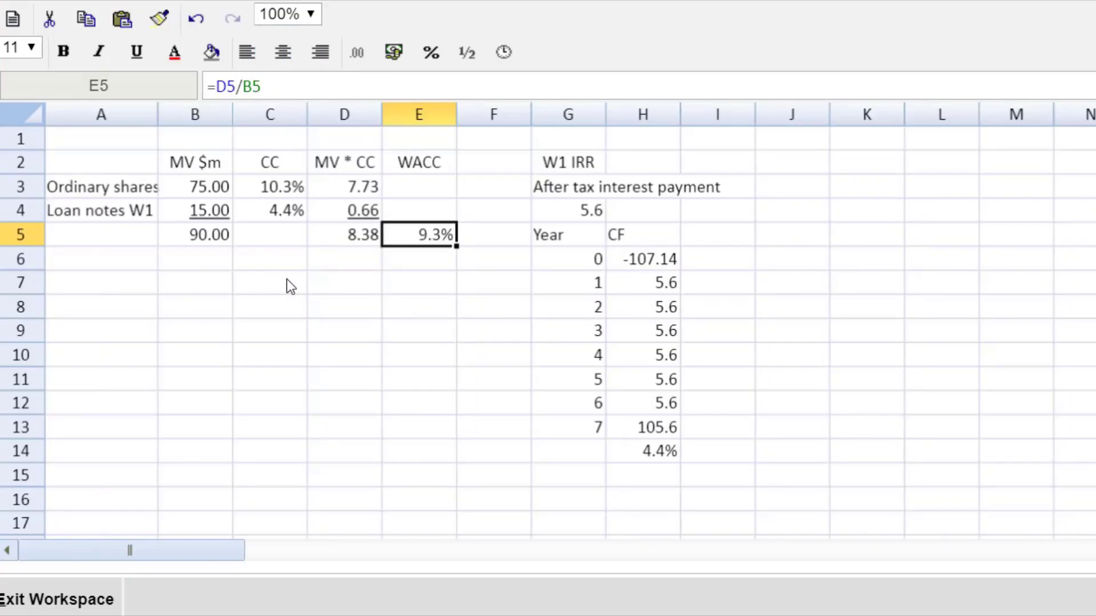
pyautogui.hotkey('ctrl', 'b')
pyautogui.click(293, 313)
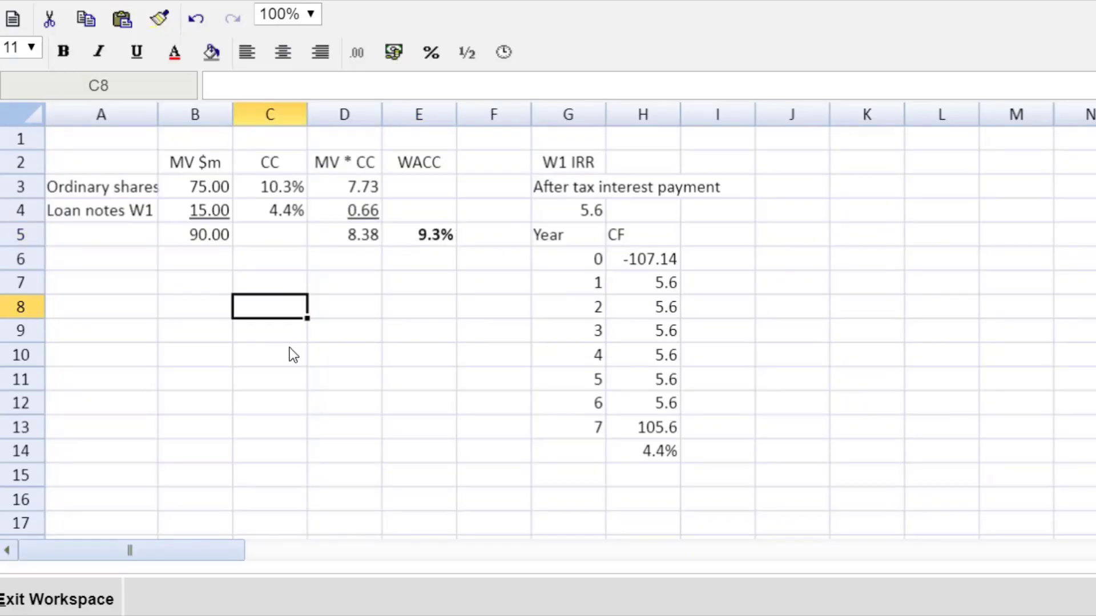